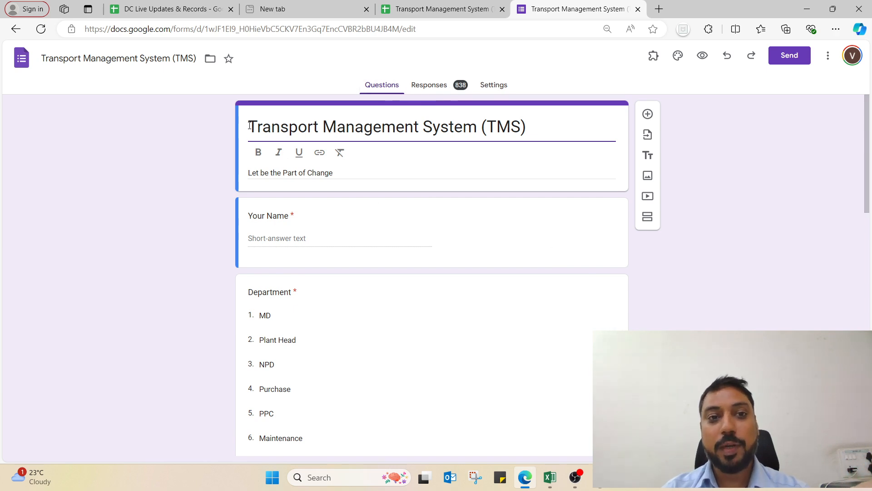
- Add a blank question directly below the form header, then delete it
left_click_drag(251, 127, 531, 128)
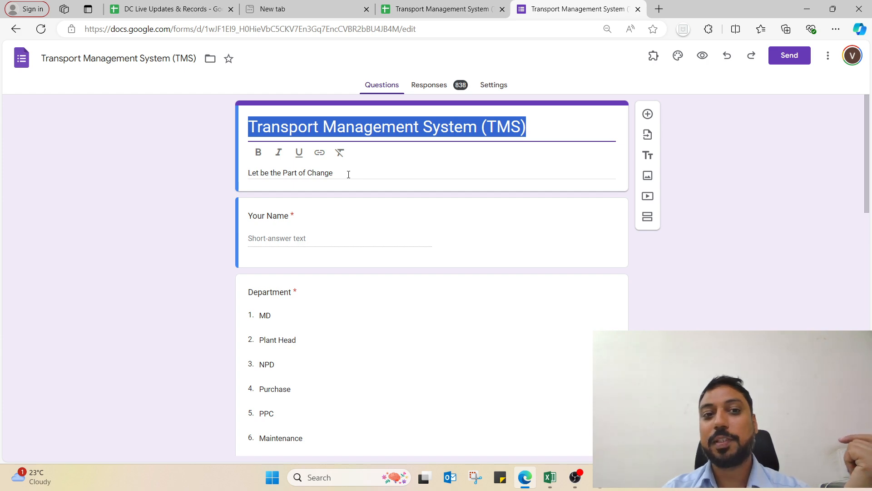
left_click(275, 240)
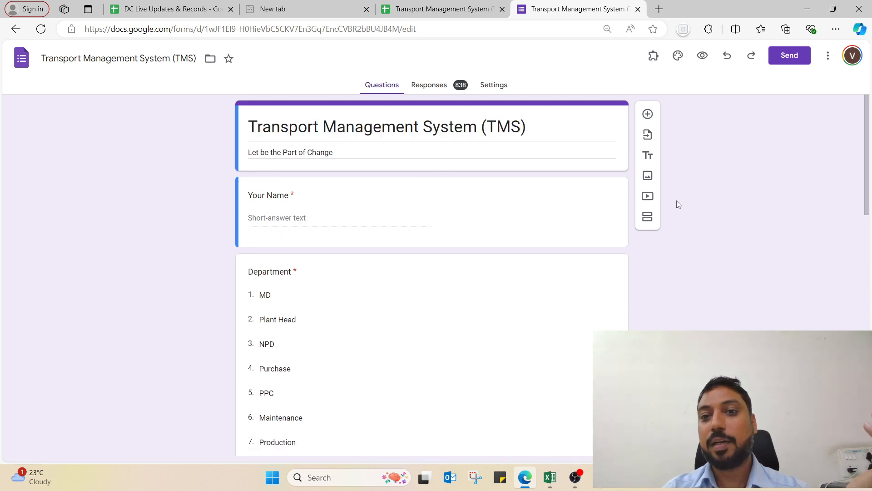
left_click(648, 114)
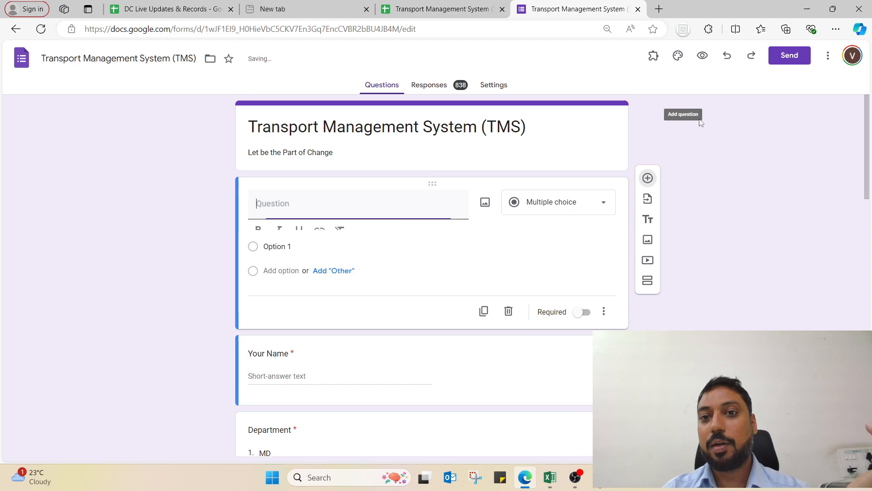
left_click(510, 321)
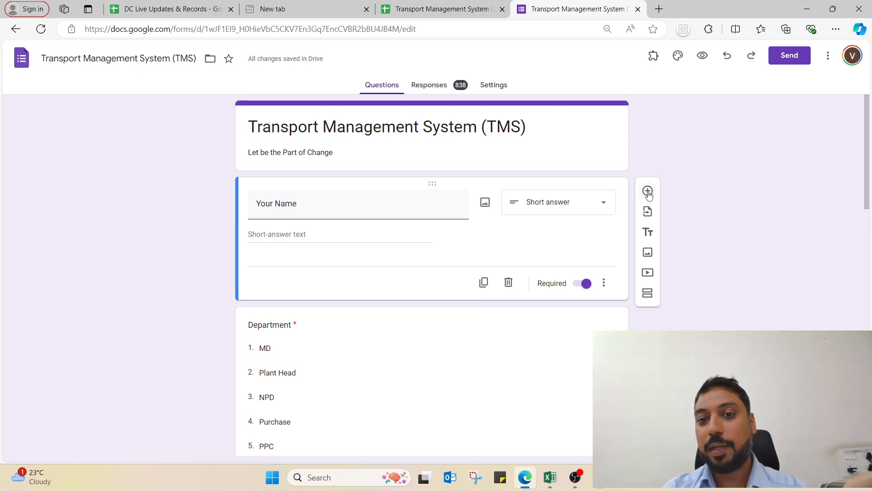
- Add a blank question after Your Name and set its answer type to Short answer
left_click(648, 192)
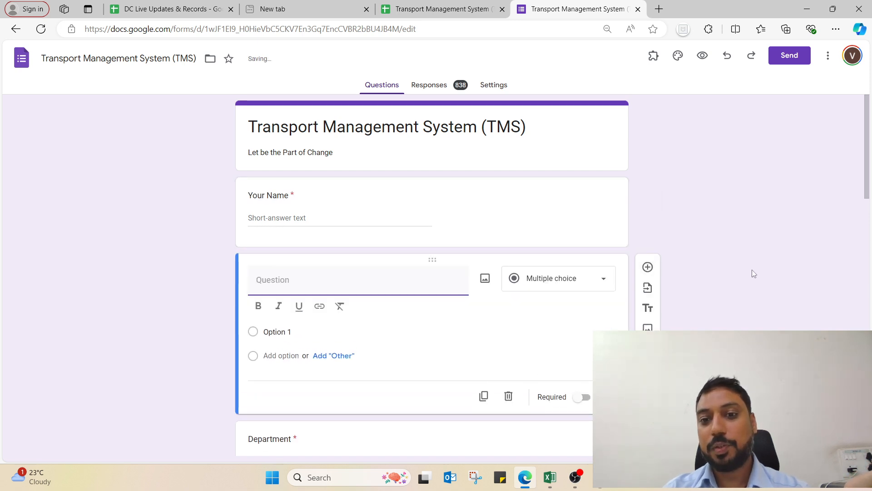
scroll(745, 263, "down", 2)
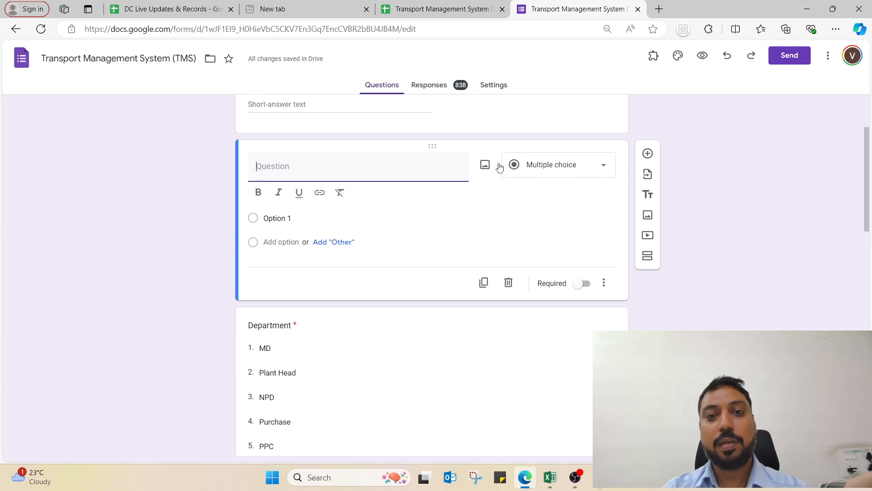
left_click(605, 168)
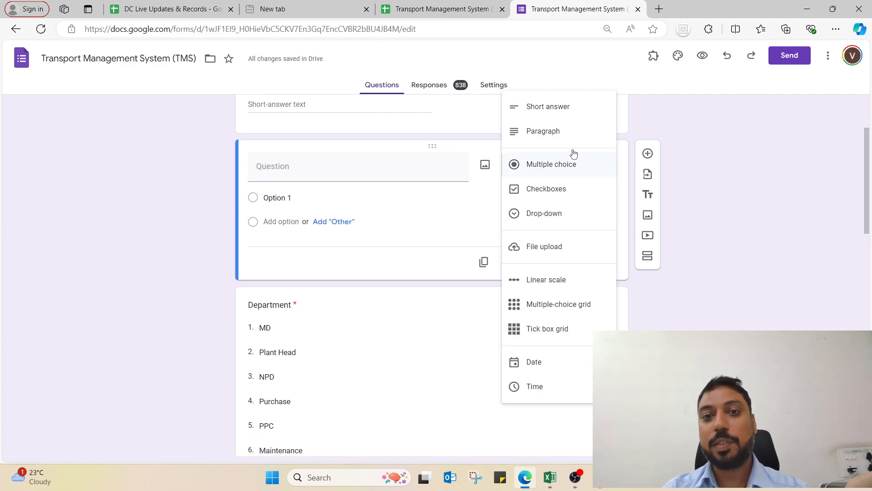
left_click(572, 108)
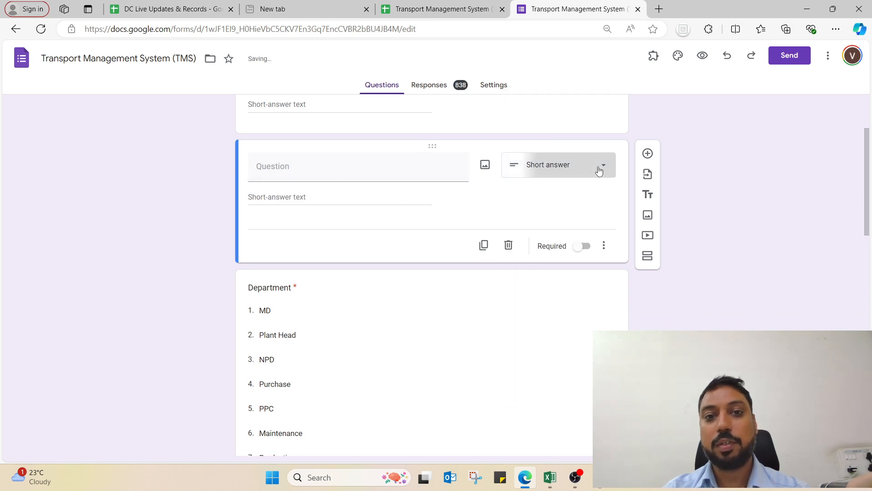
- Try the Paragraph, Checkboxes and Linear scale answer types on the blank question
left_click(598, 169)
left_click(567, 184)
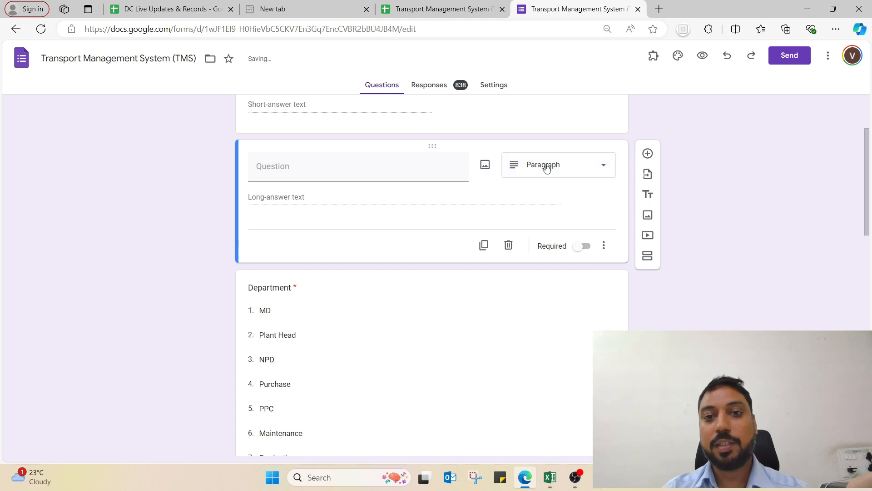
left_click(584, 169)
left_click(573, 231)
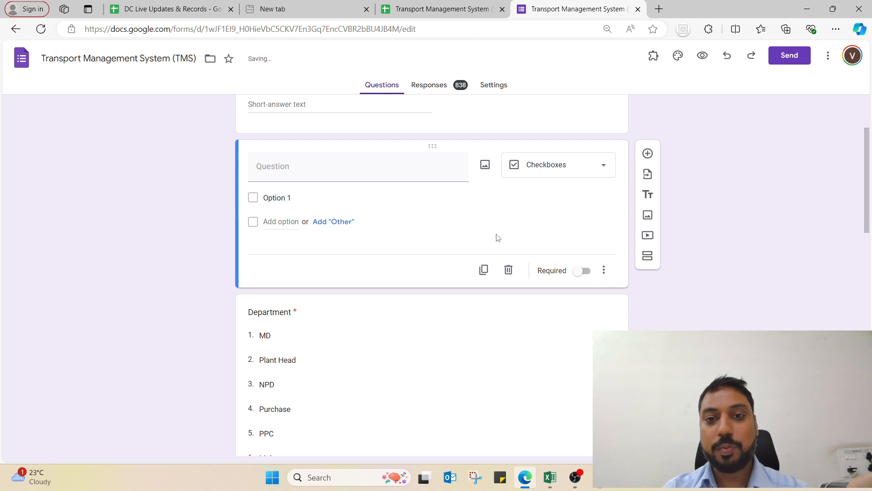
left_click(605, 170)
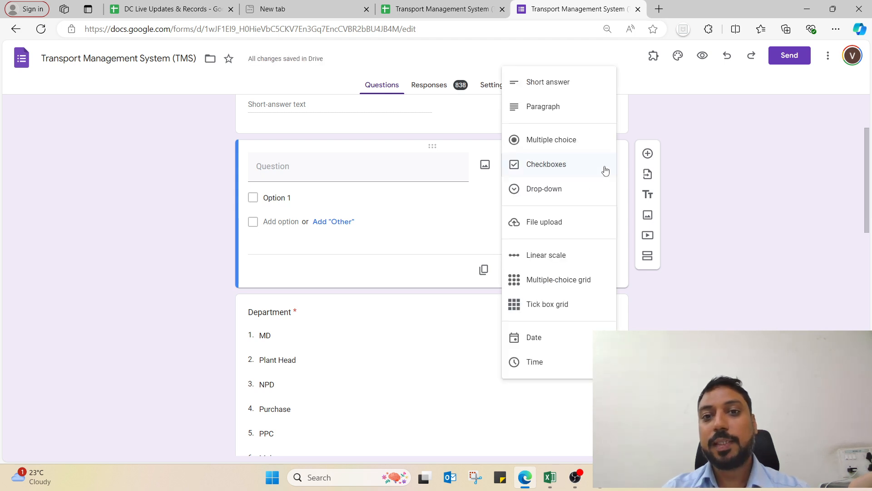
left_click(575, 259)
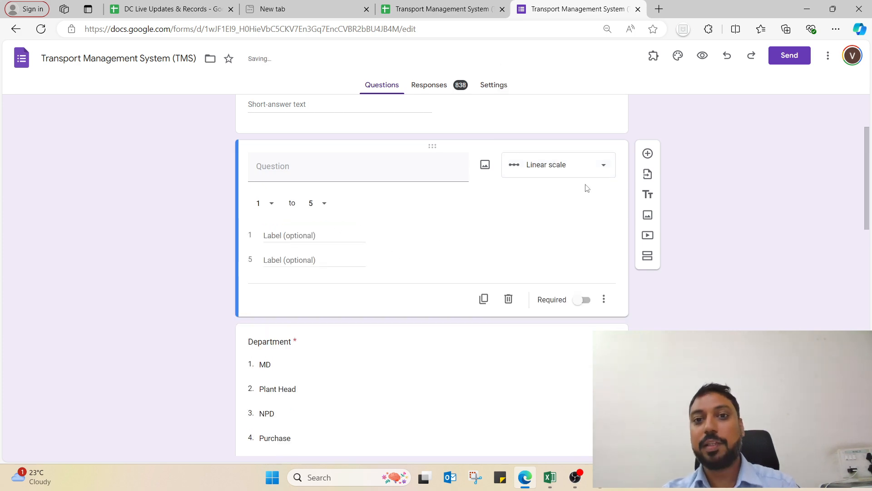
- Look over the available answer types once more and delete the blank trial question
left_click(604, 166)
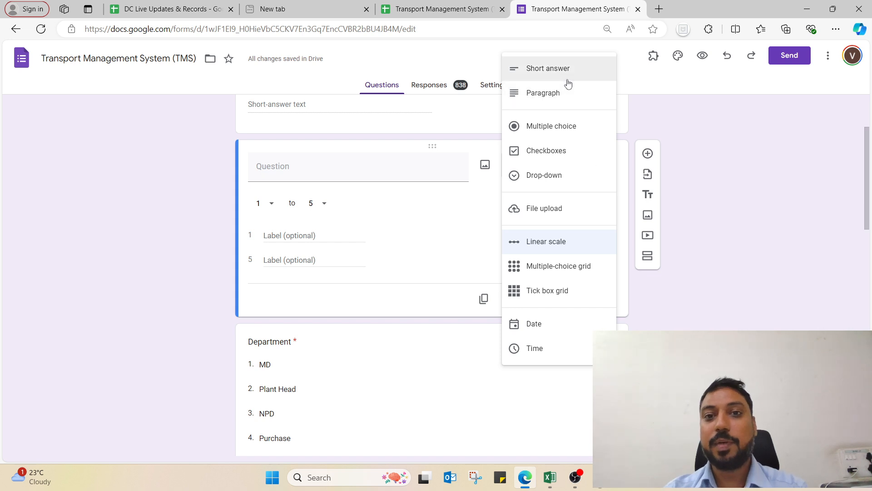
left_click(762, 276)
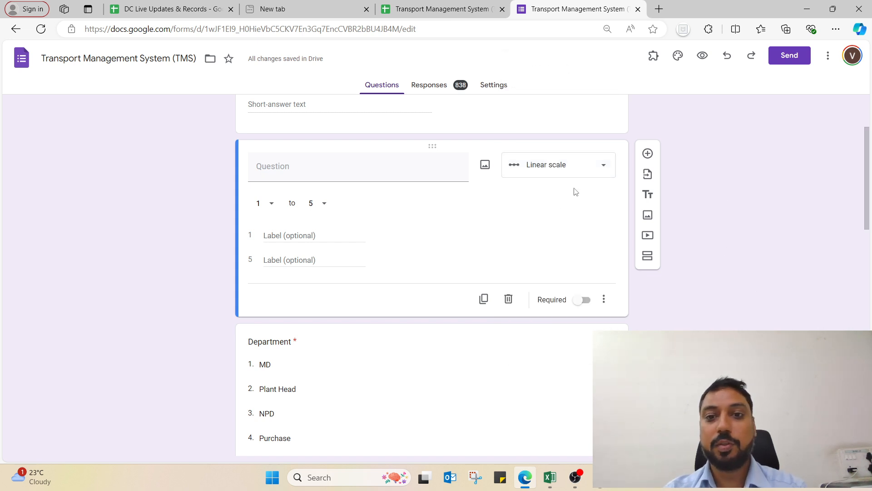
left_click(509, 299)
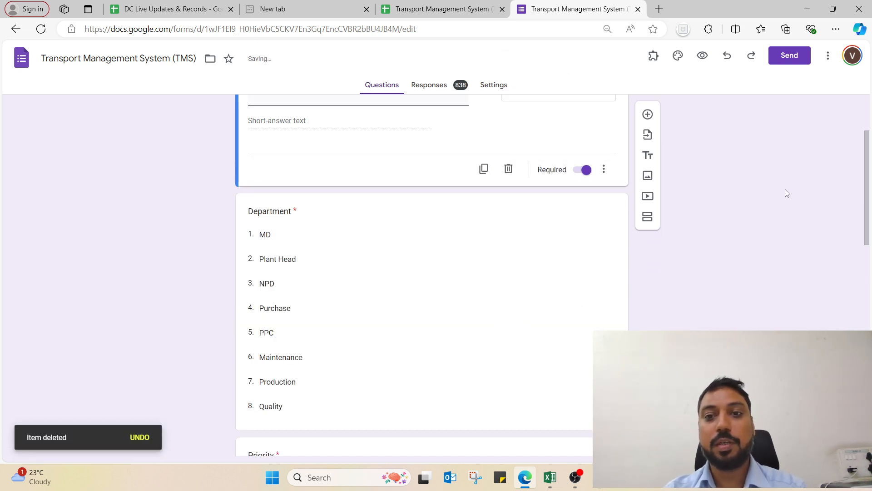
- Examine the form's questions and their answer types, from Your Name and Department through to Location address and Remarks
scroll(395, 205, "up", 3)
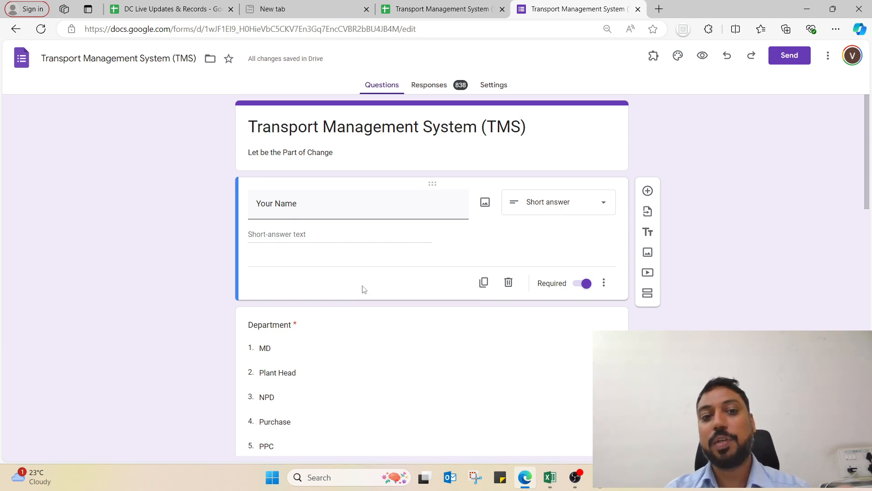
scroll(356, 314, "down", 2)
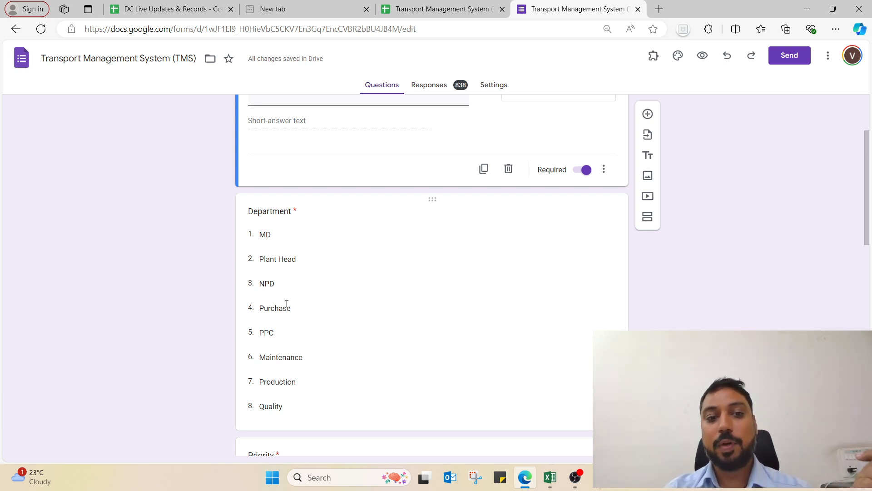
scroll(325, 391, "down", 1)
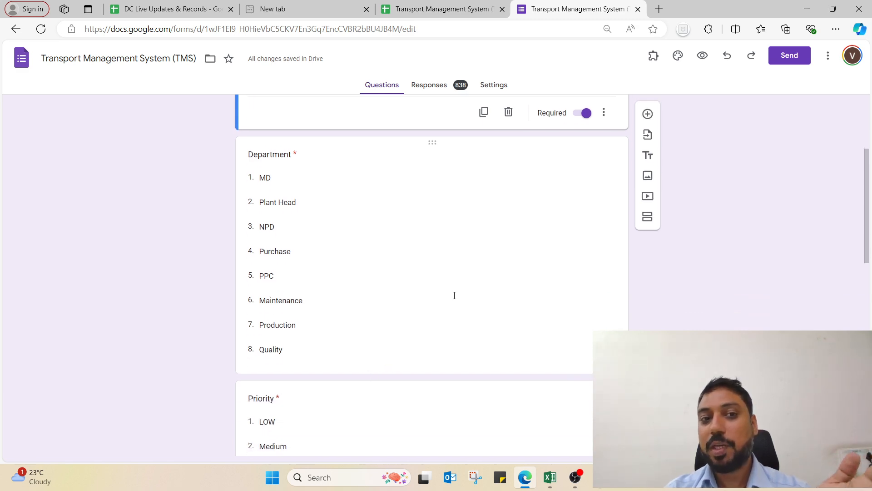
scroll(452, 304, "down", 2)
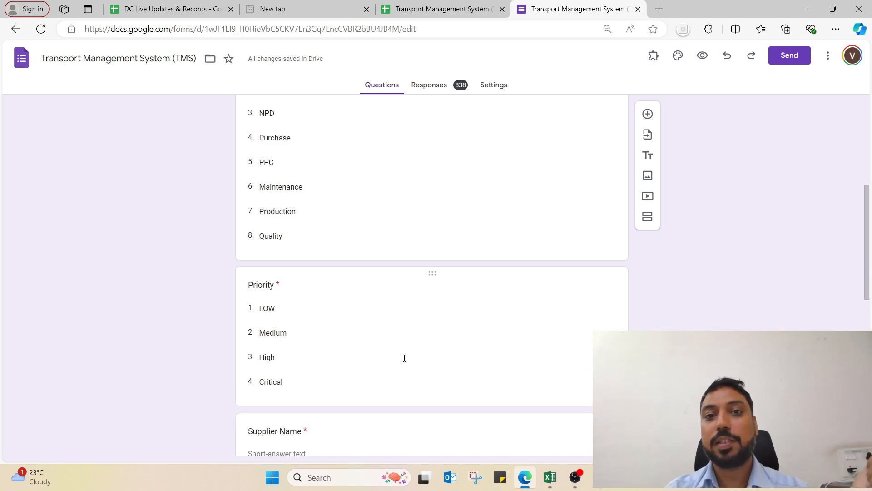
scroll(409, 367, "down", 2)
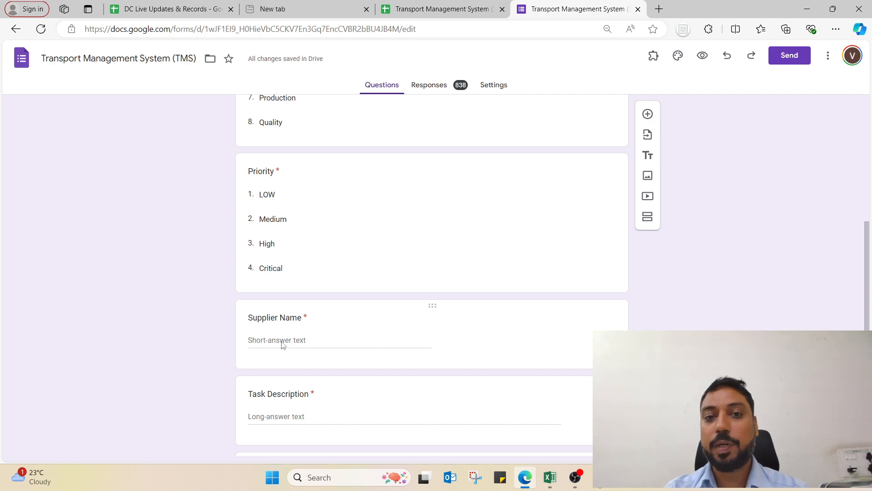
scroll(305, 339, "down", 2)
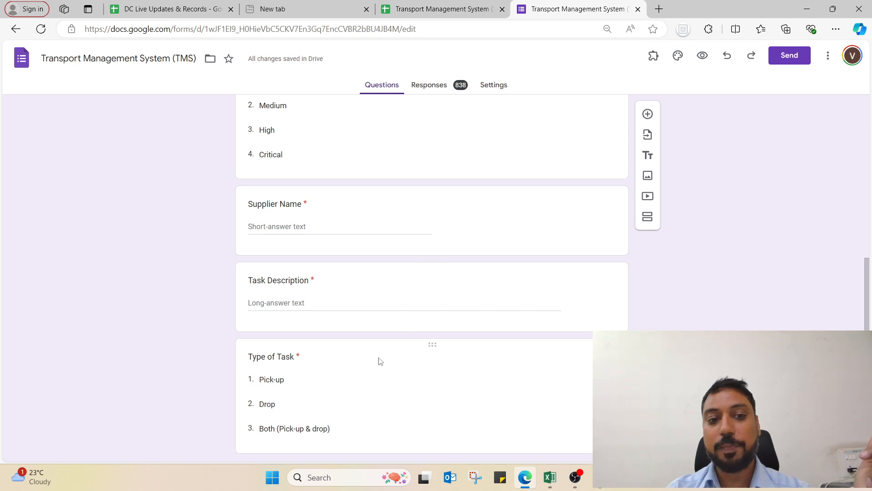
scroll(377, 360, "down", 2)
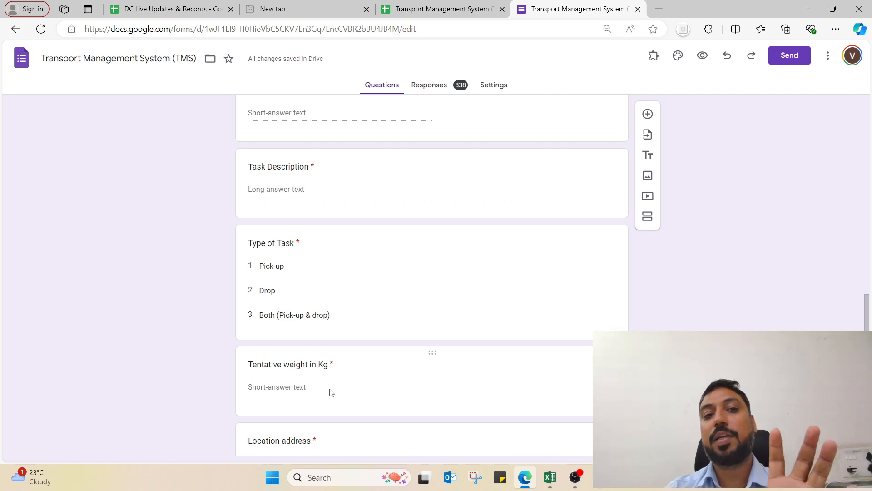
scroll(334, 395, "down", 3)
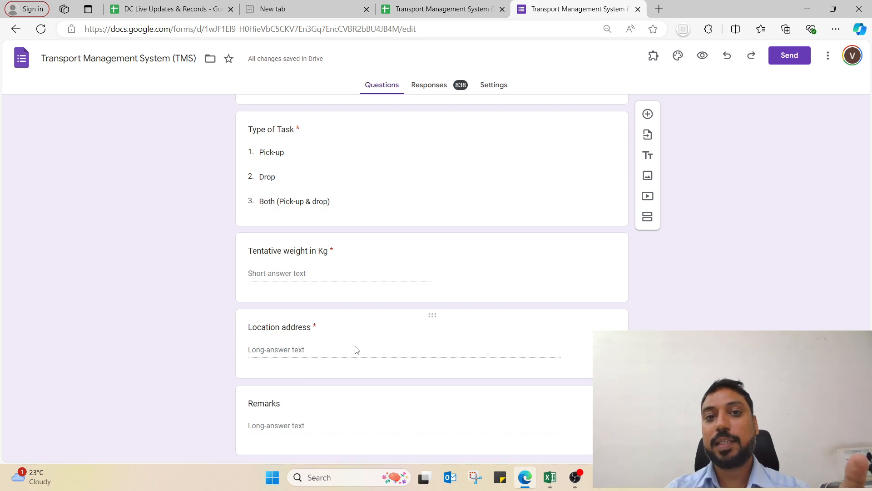
scroll(371, 361, "down", 1)
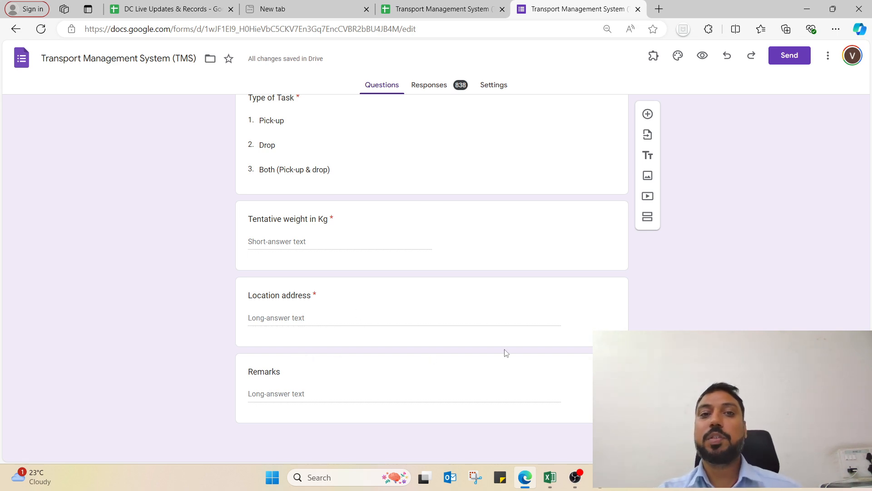
scroll(462, 326, "up", 20)
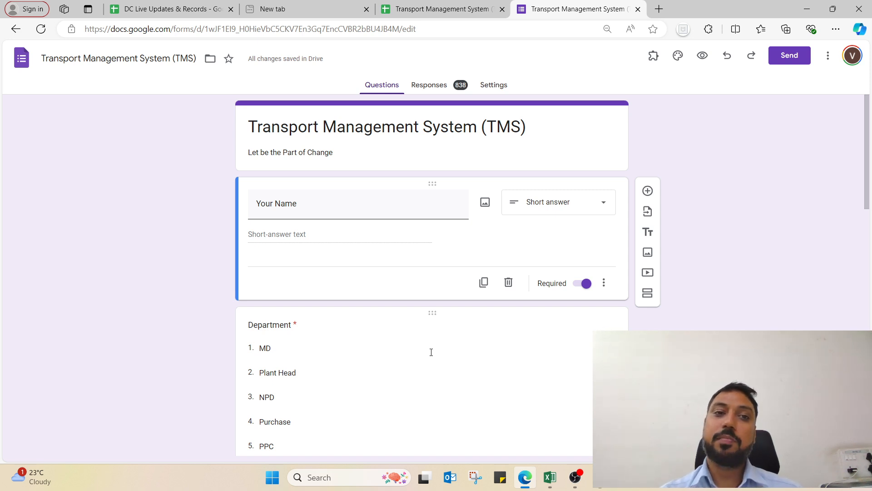
- Show the form's responses, check the response options and open the linked response spreadsheet
left_click(437, 87)
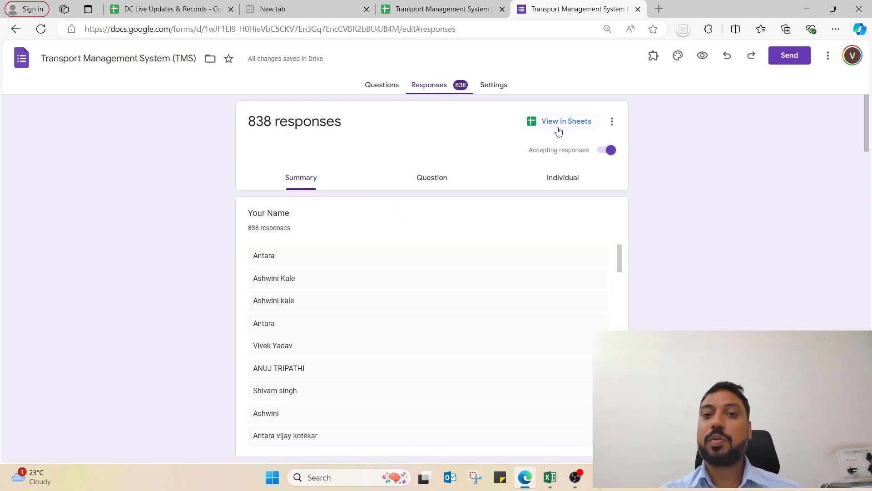
left_click(612, 122)
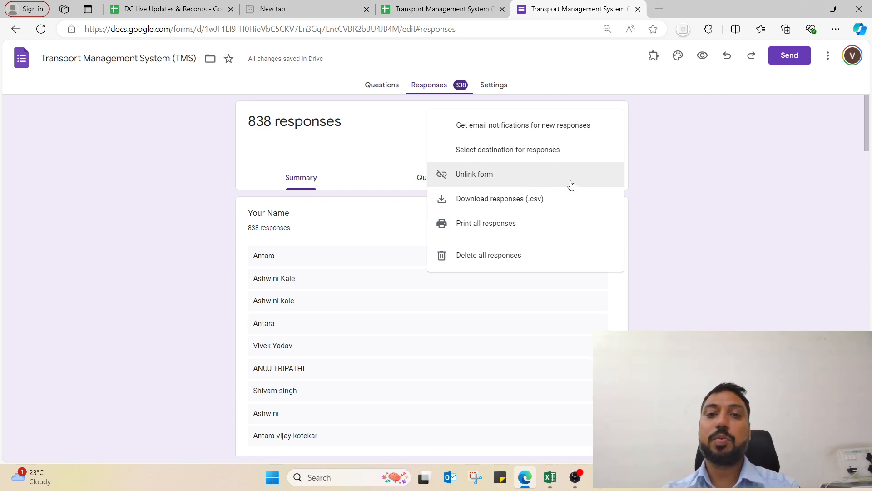
left_click(732, 187)
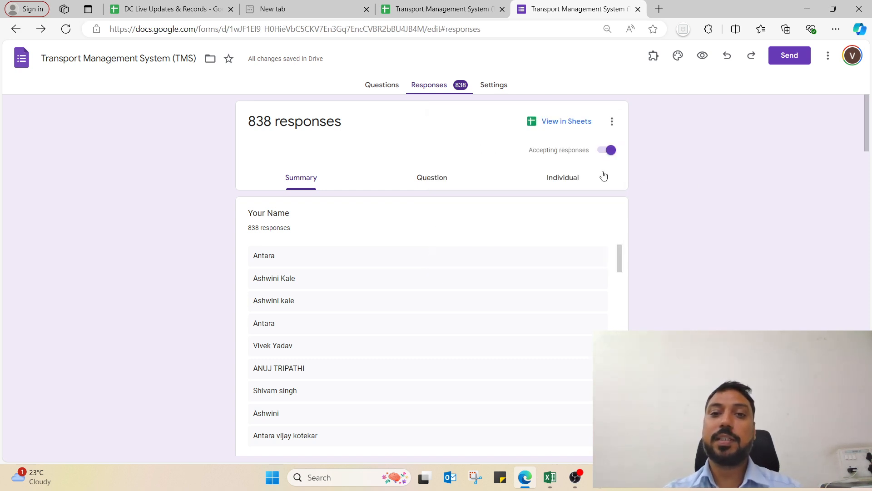
left_click(572, 126)
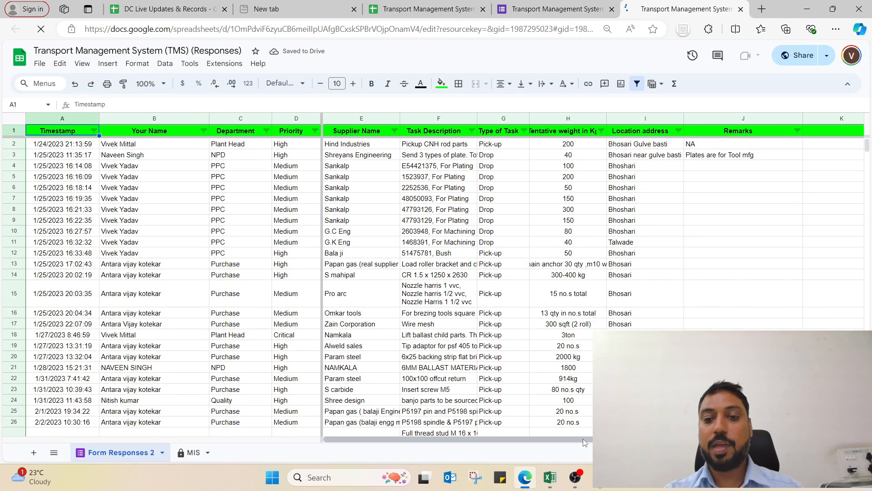
- Look across the response columns, open the sheet's protected ranges and show the permissions for range A:J
left_click_drag(583, 440, 455, 441)
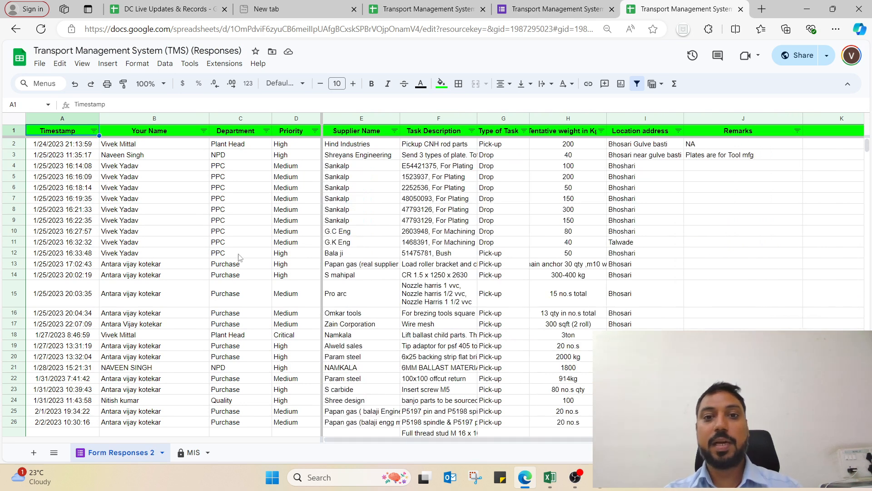
left_click_drag(596, 439, 787, 440)
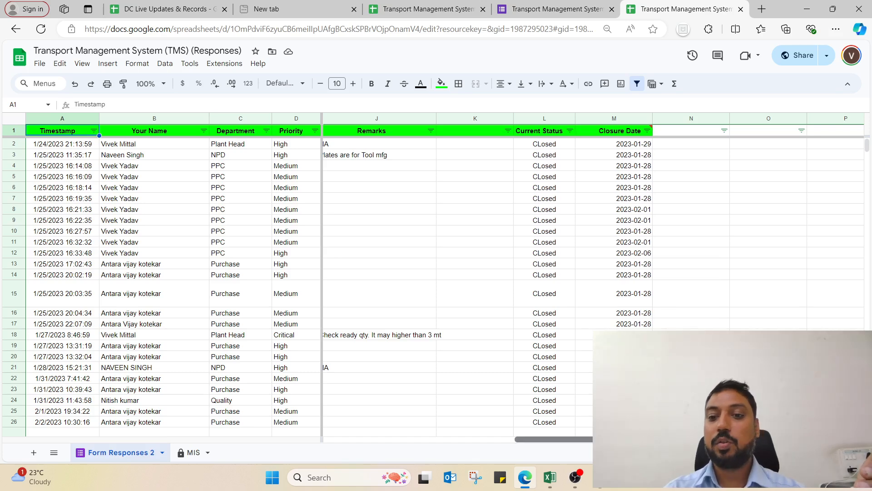
scroll(538, 440, "left", 5)
scroll(537, 440, "right", 3)
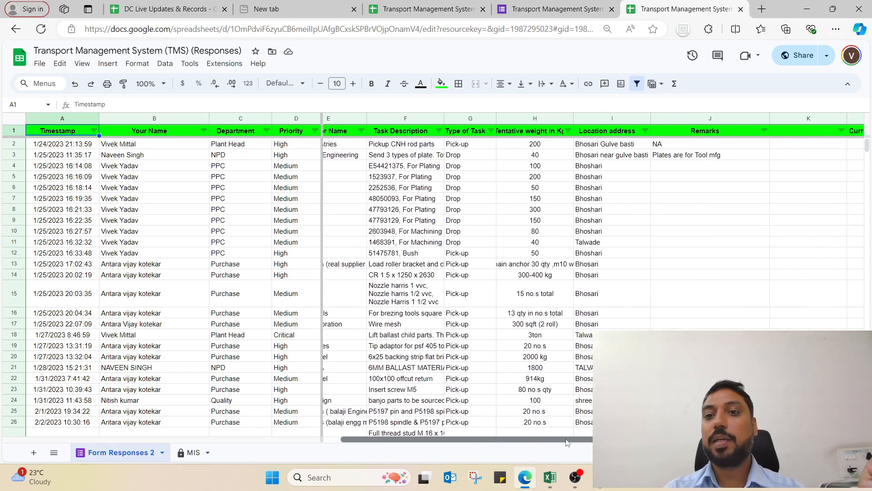
left_click(666, 118)
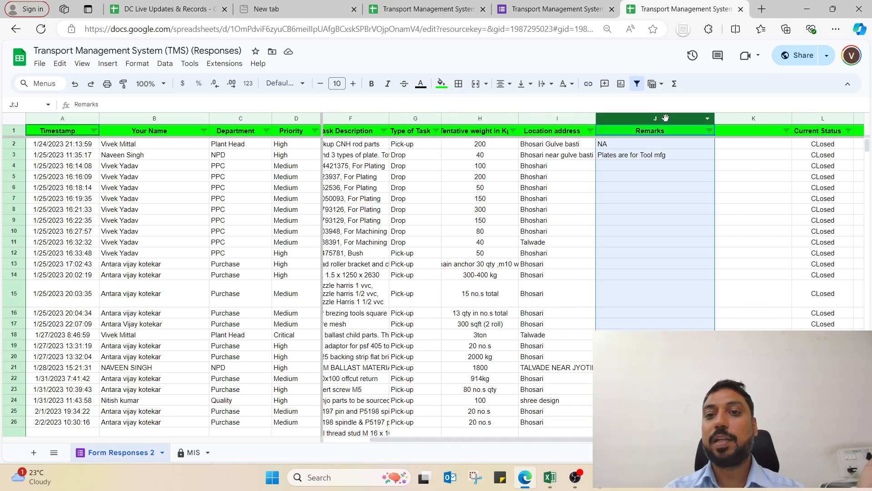
left_click(166, 64)
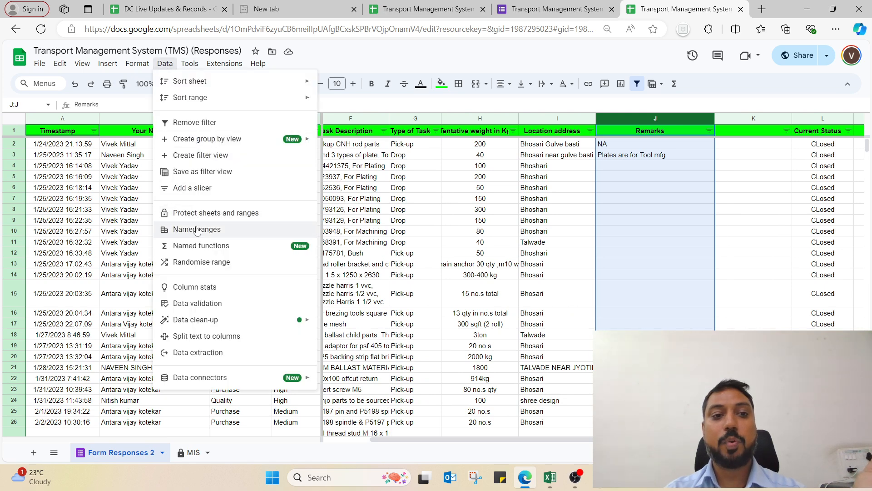
left_click(235, 217)
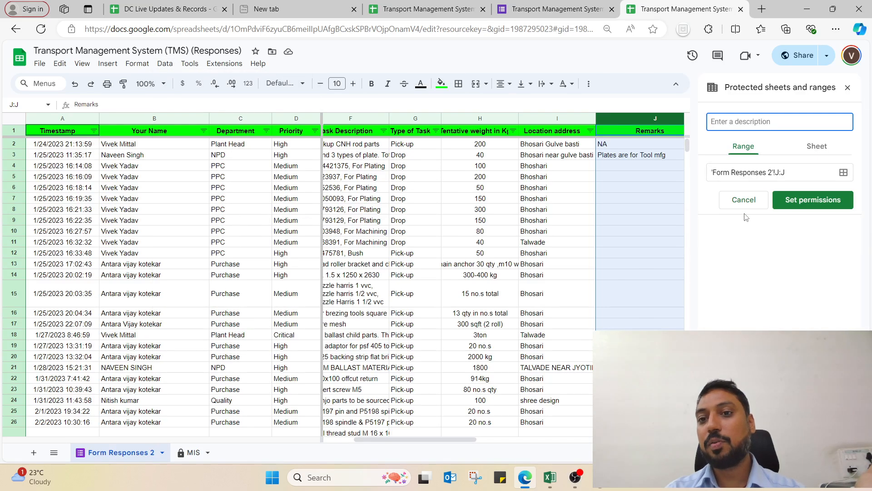
left_click(750, 202)
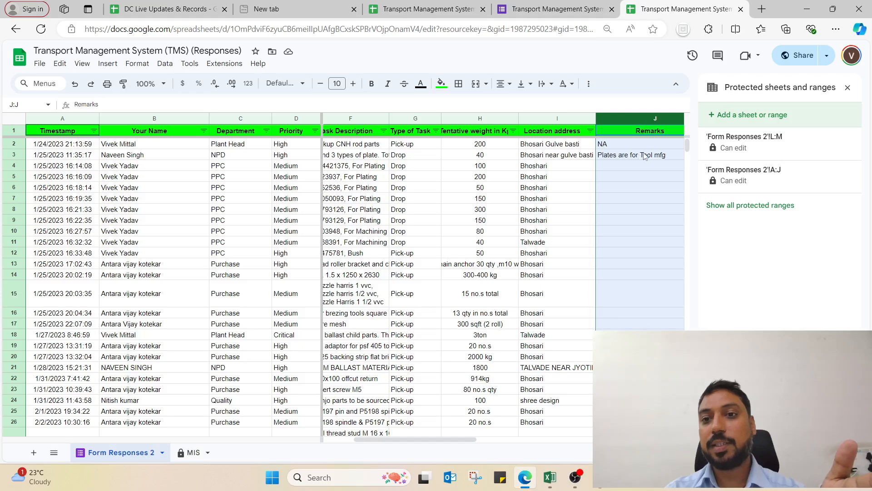
left_click(797, 179)
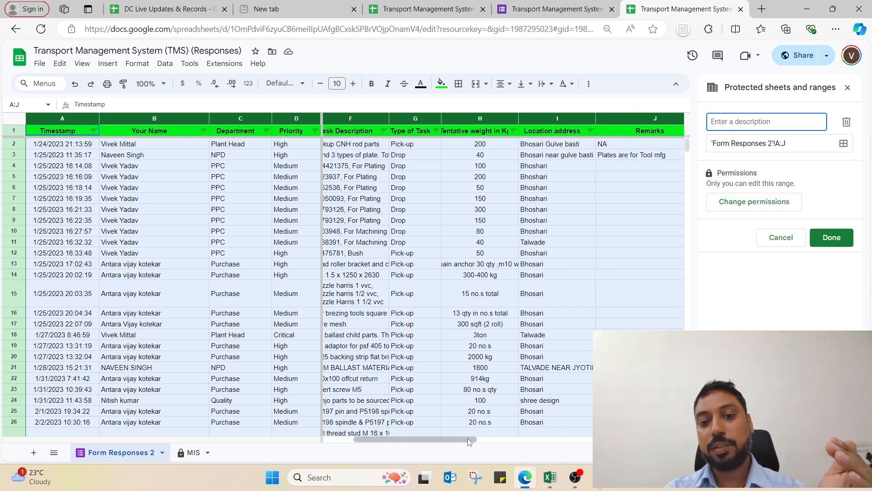
- Narrow the empty column K and inspect cells in the Current Status and Closure Date columns
left_click_drag(468, 439, 565, 456)
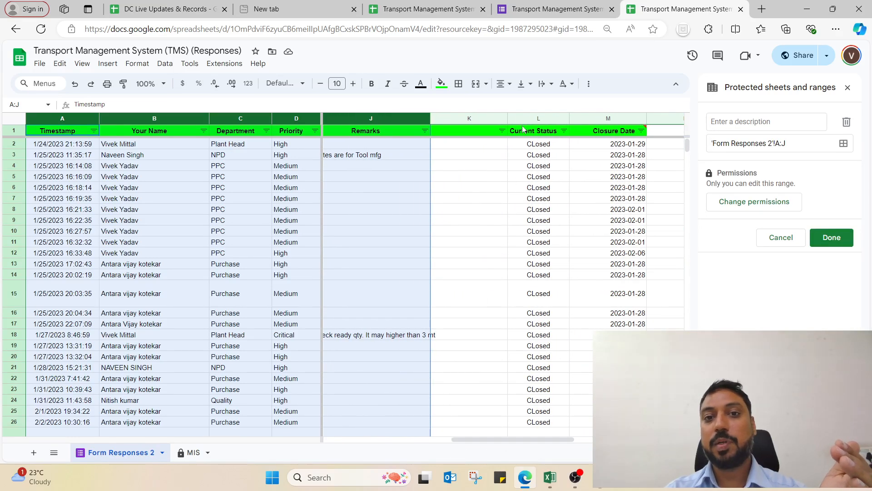
left_click_drag(508, 118, 453, 118)
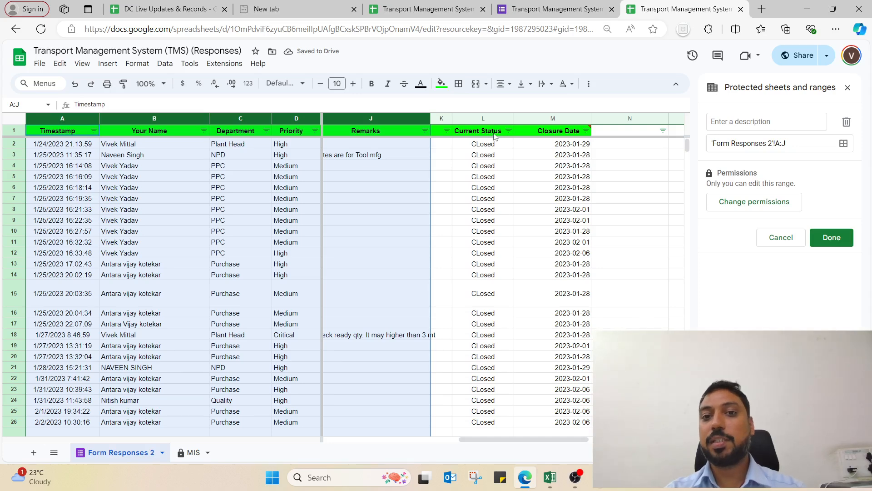
left_click(495, 144)
left_click(499, 177)
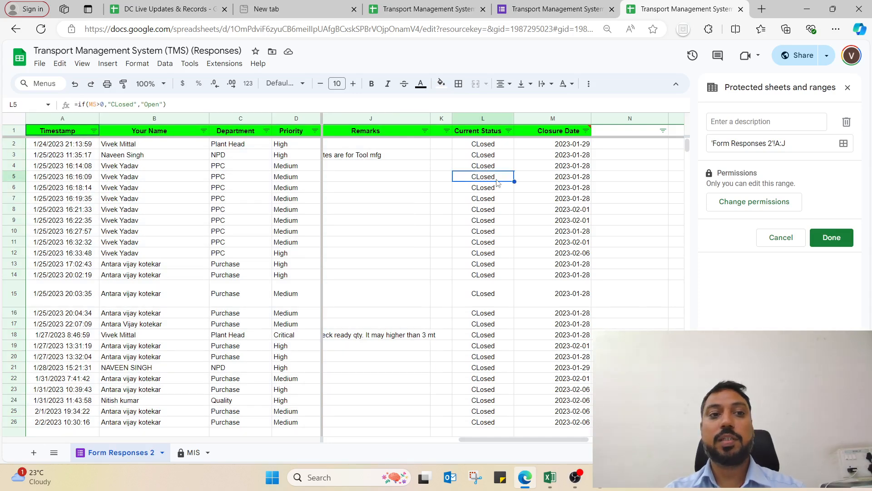
left_click(575, 148)
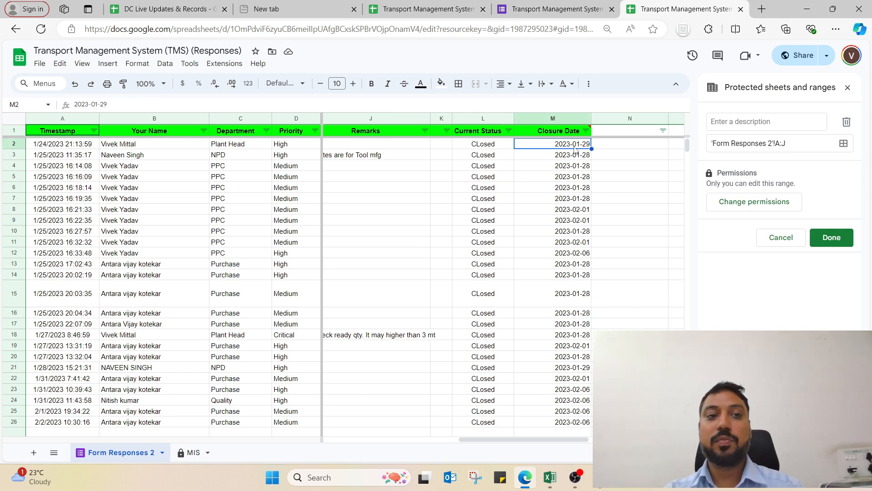
left_click(576, 187)
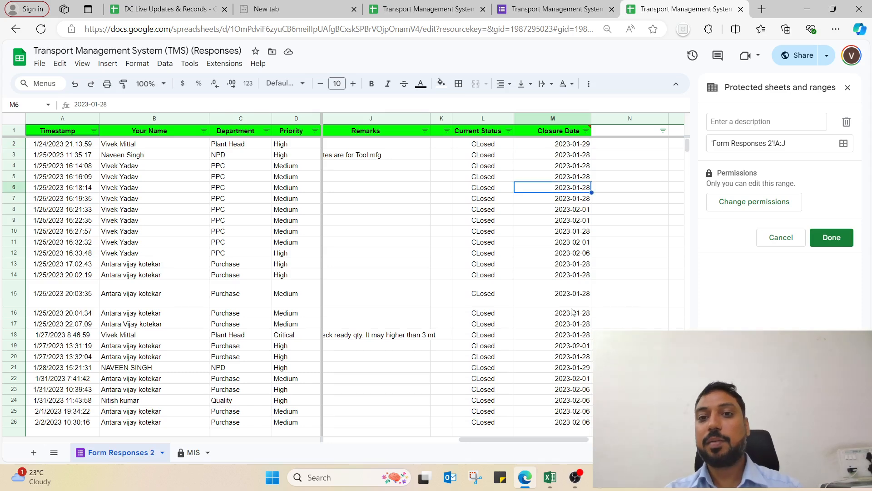
scroll(570, 342, "down", 10)
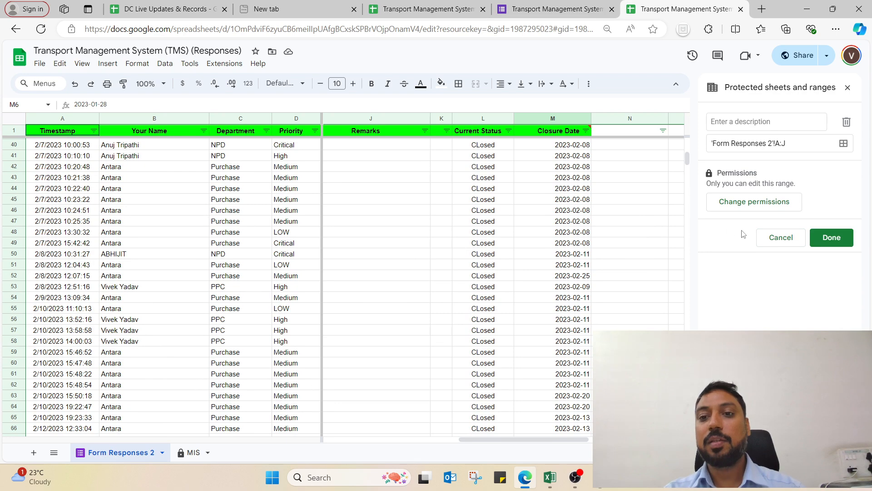
- Leave the A:J range details unchanged and examine the Current Status formulas in L8 and L2
left_click(780, 238)
scroll(545, 168, "up", 10)
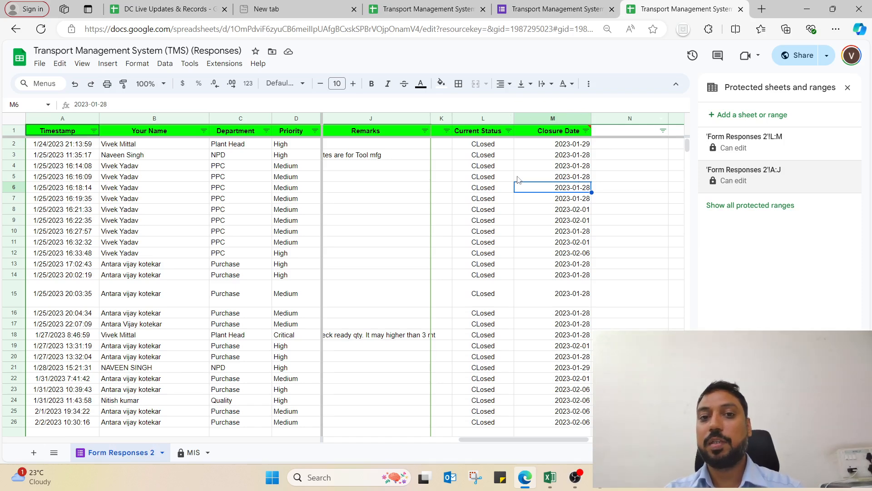
left_click(577, 212)
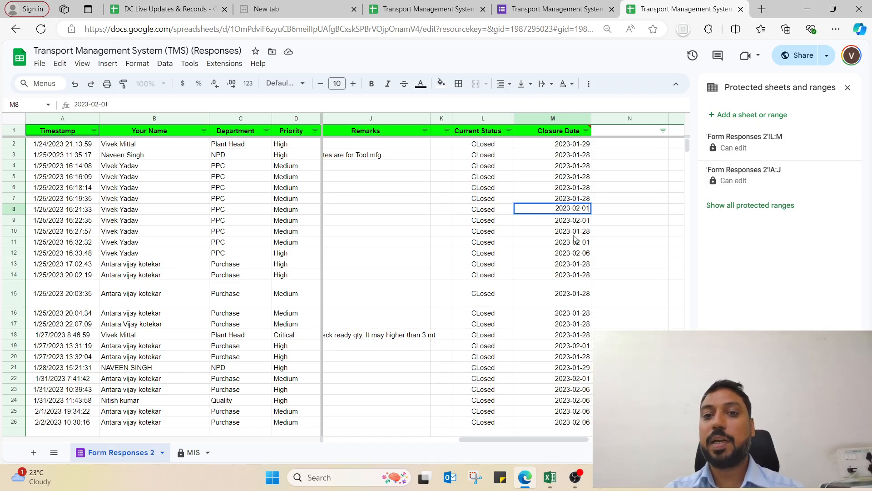
double_click(491, 213)
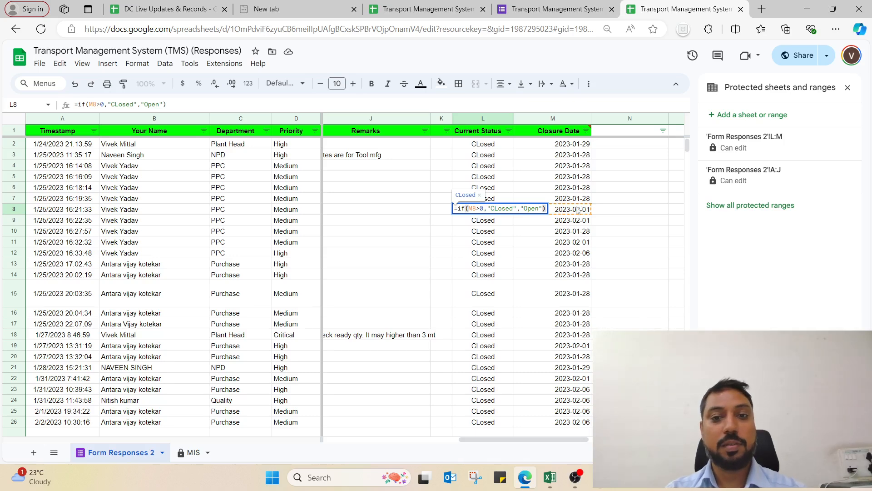
key("Escape")
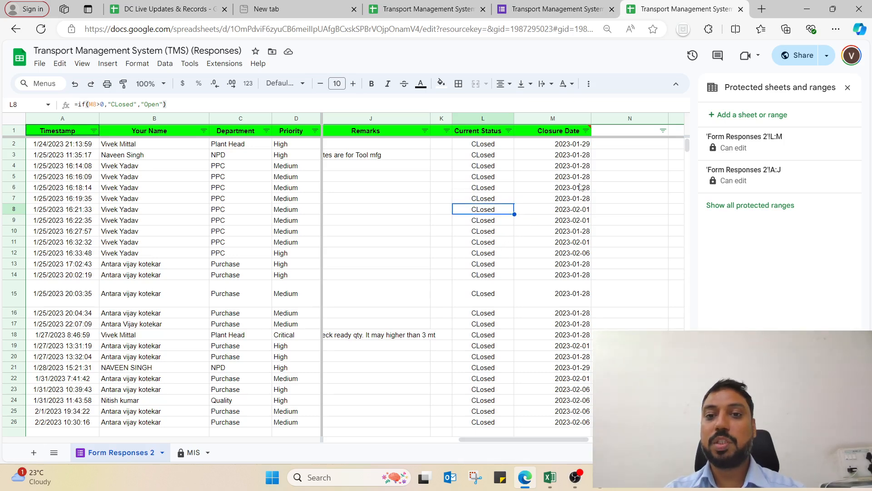
double_click(482, 148)
key("Escape")
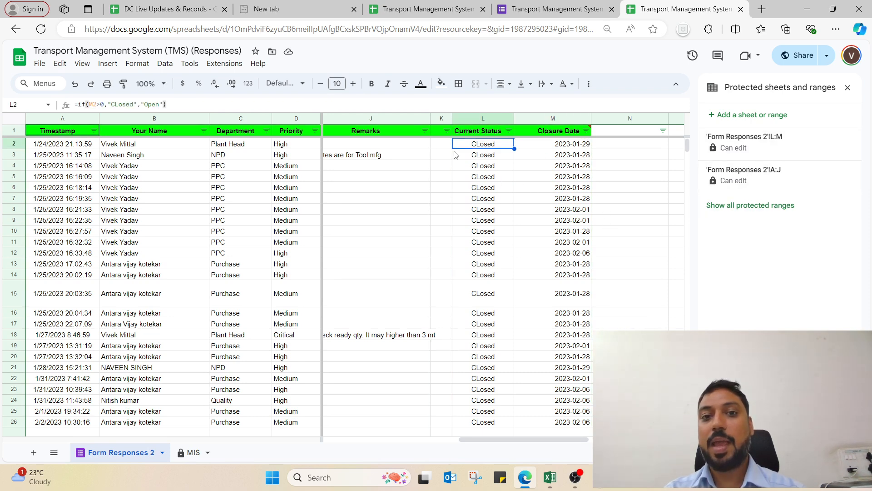
- Show who is allowed to edit the protected range L:M, keeping its permissions as they are
left_click(780, 157)
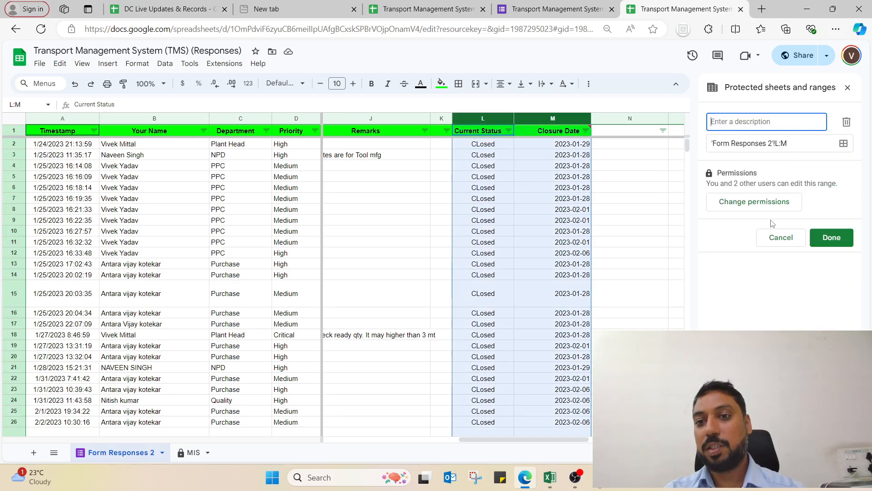
left_click(780, 207)
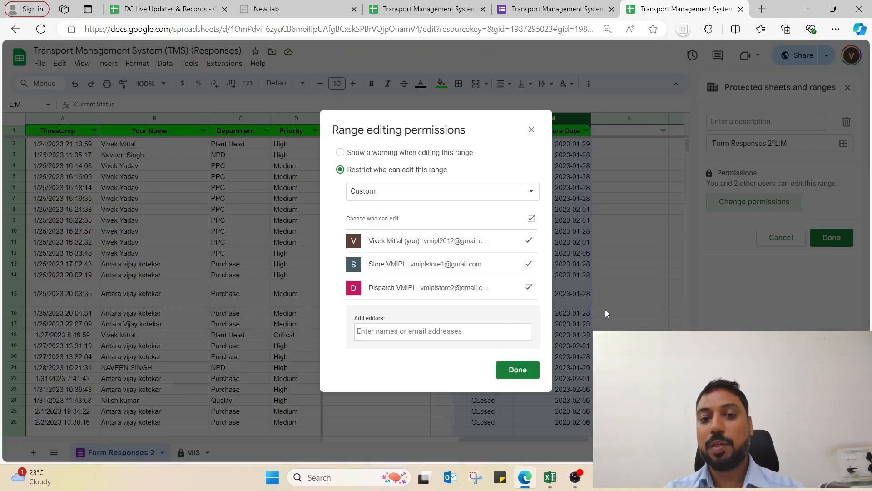
left_click(516, 370)
- Try 7/23/2024 as the closure date in M837 to test the status formula, and clear the date again
scroll(514, 370, "down", 19)
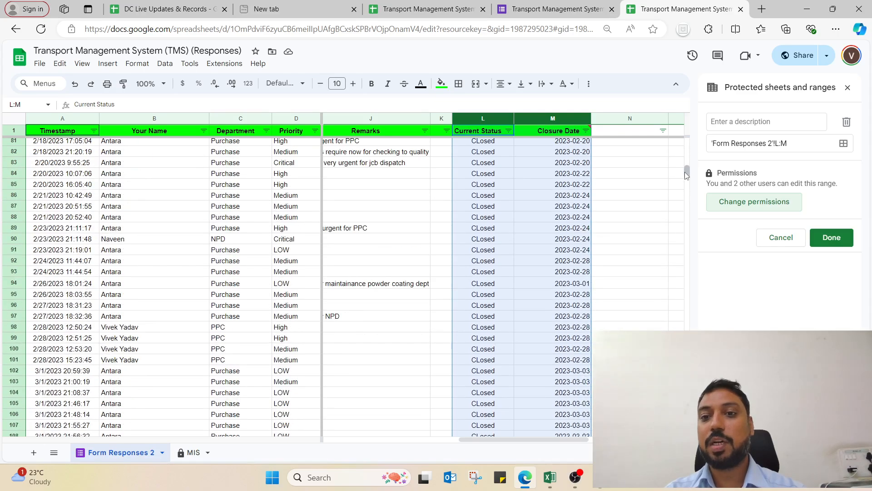
left_click_drag(687, 173, 689, 418)
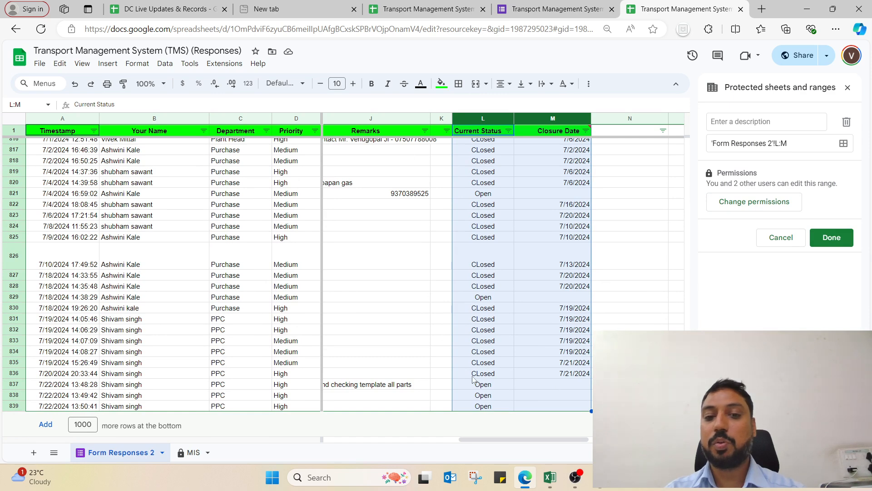
left_click_drag(474, 377, 565, 374)
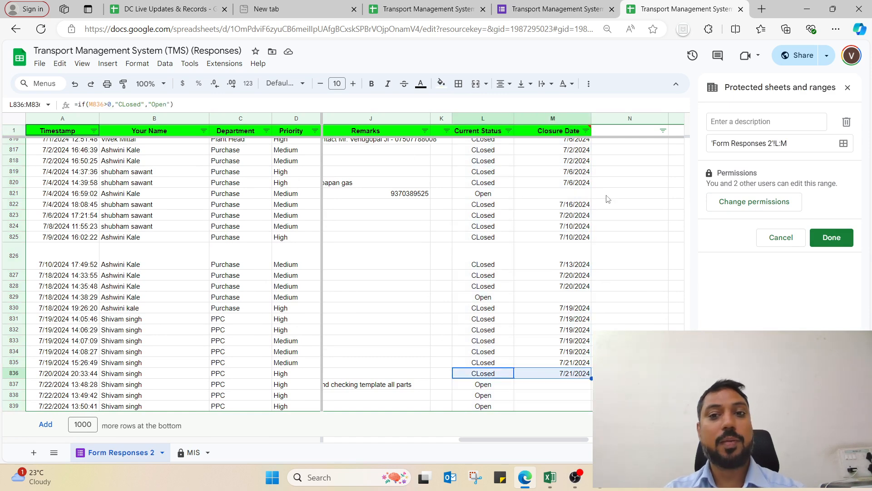
left_click(576, 385)
double_click(576, 385)
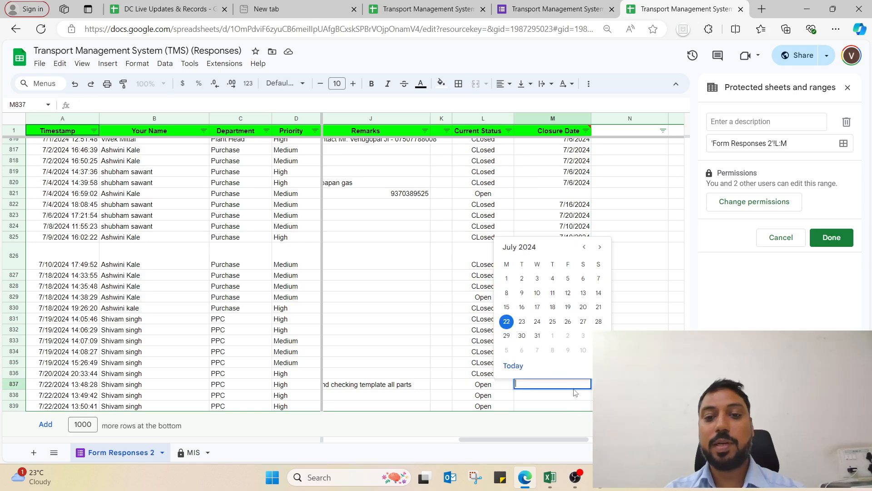
left_click(522, 322)
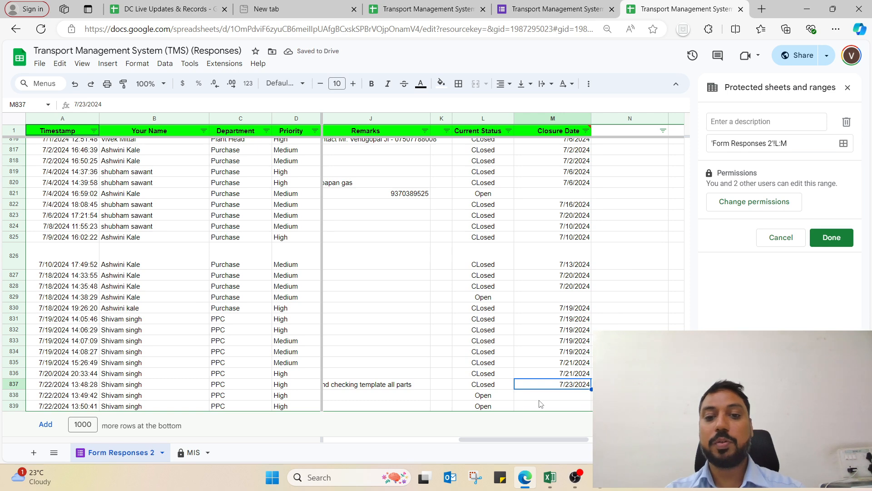
key("Delete")
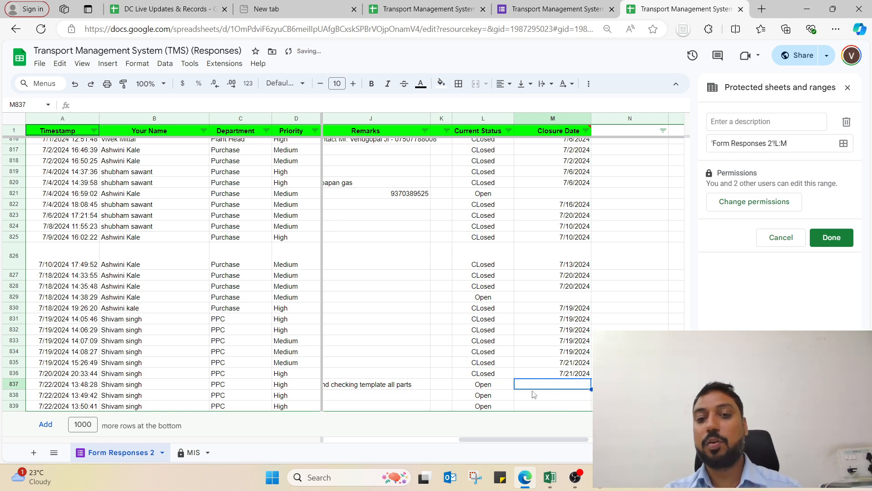
- Open the MIS sheet and examine its department list, the COUNTIFS formulas in D7, E6 and C3, and the totals in G6:G7
scroll(544, 227, "up", 18)
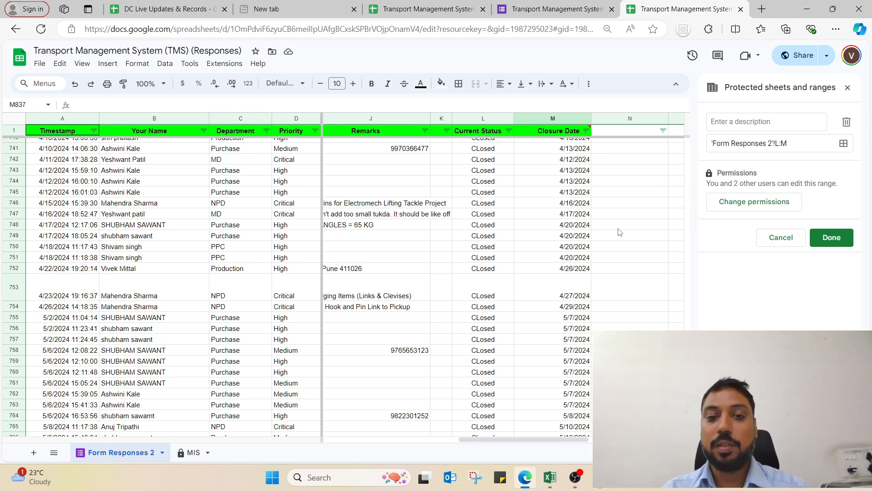
left_click(191, 452)
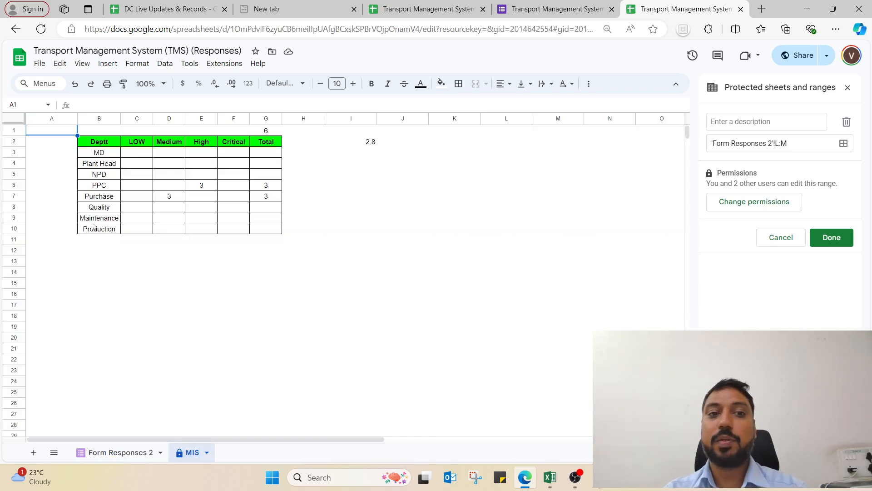
left_click_drag(115, 156, 115, 233)
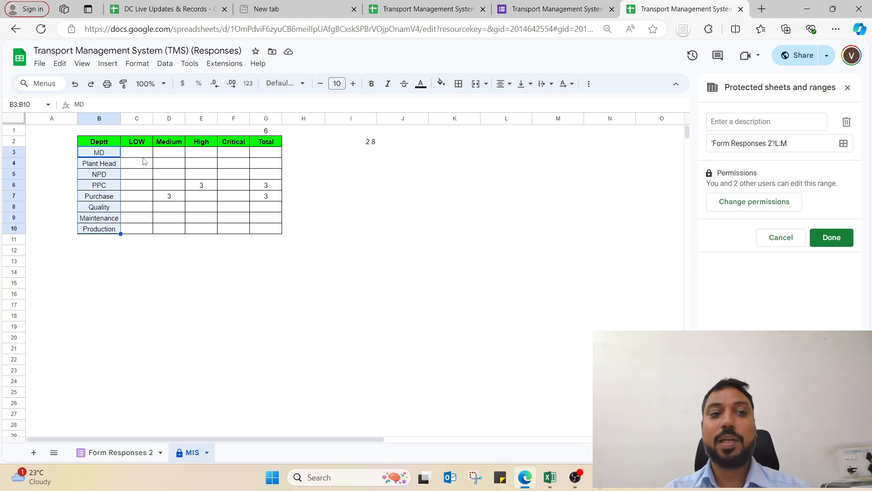
left_click(173, 200)
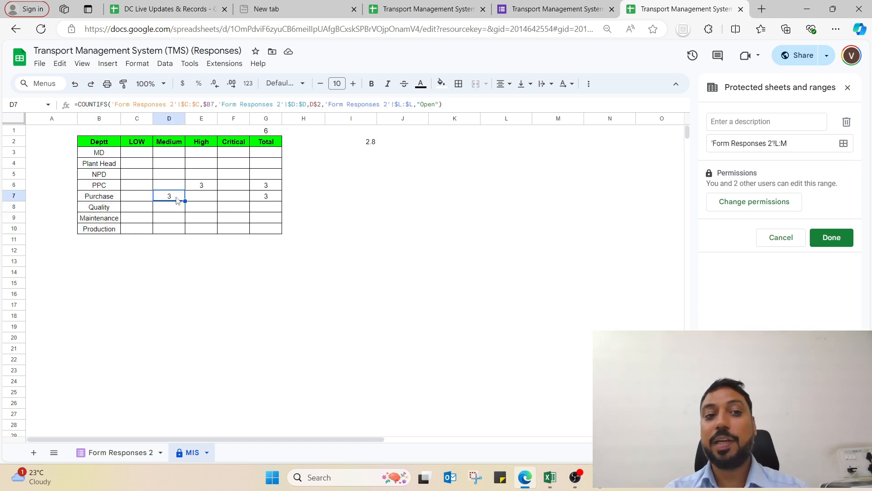
left_click(202, 188)
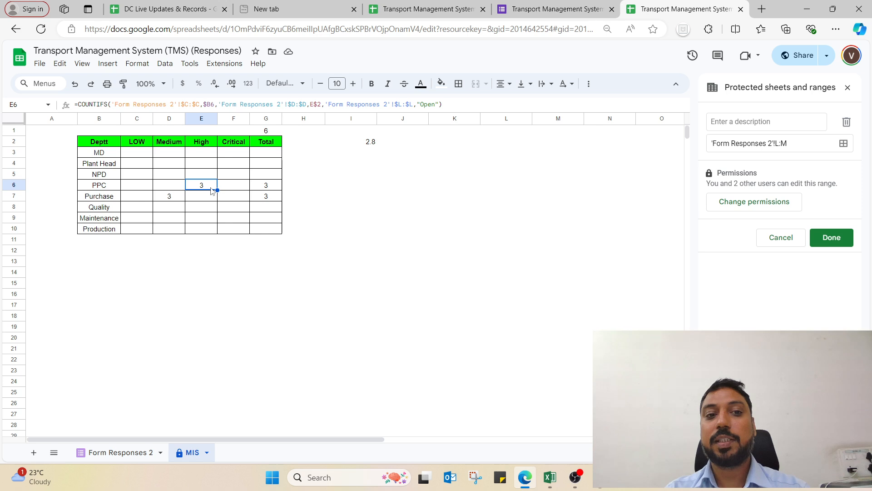
left_click(268, 188)
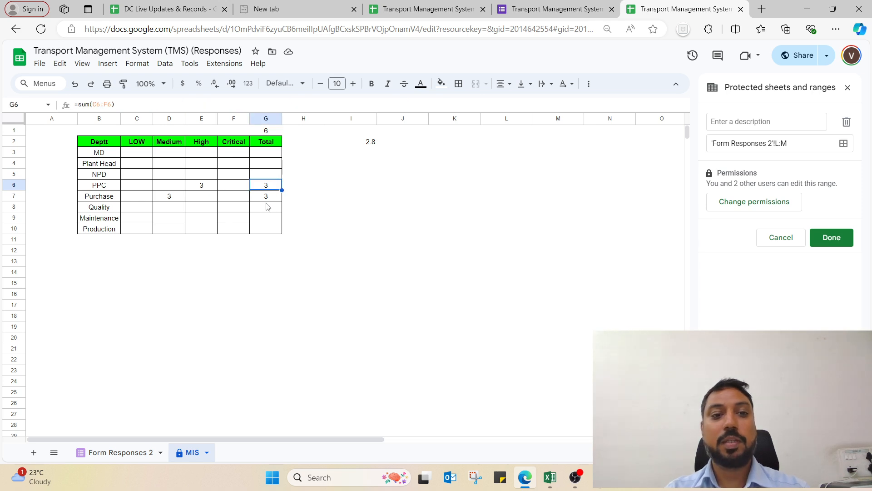
left_click_drag(275, 190, 273, 197)
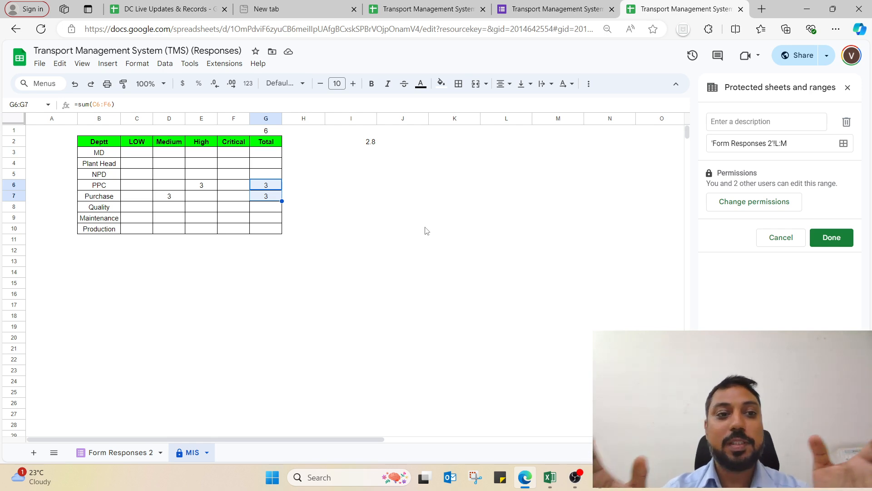
left_click(147, 154)
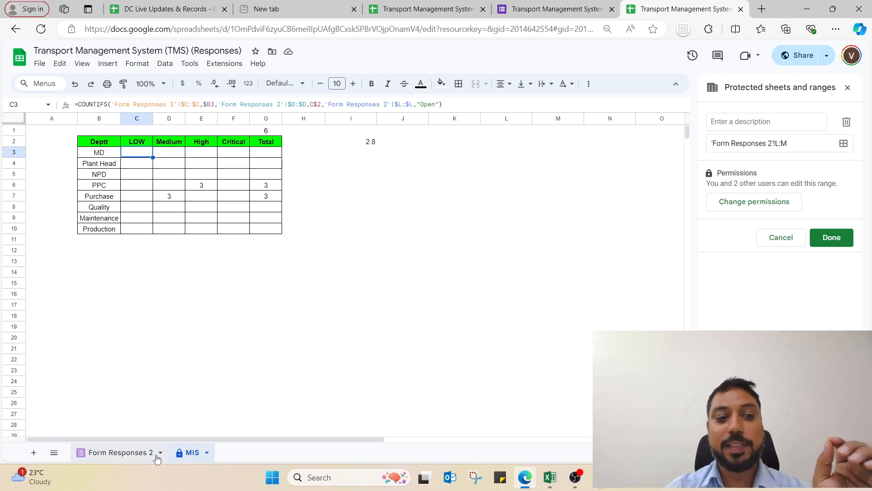
- Return to the Form Responses 2 sheet and examine the Current Status formulas in L742 and L2, leaving them unchanged
left_click(130, 453)
left_click(500, 161)
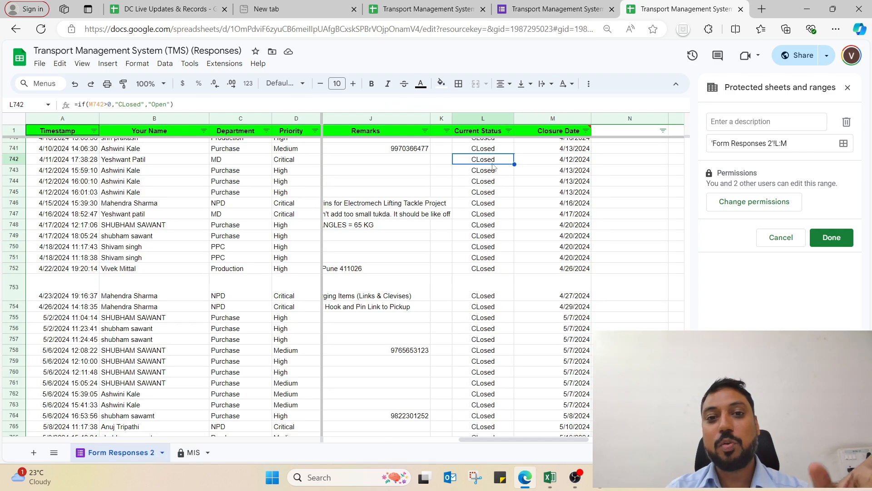
scroll(501, 168, "up", 20)
scroll(502, 172, "up", 6)
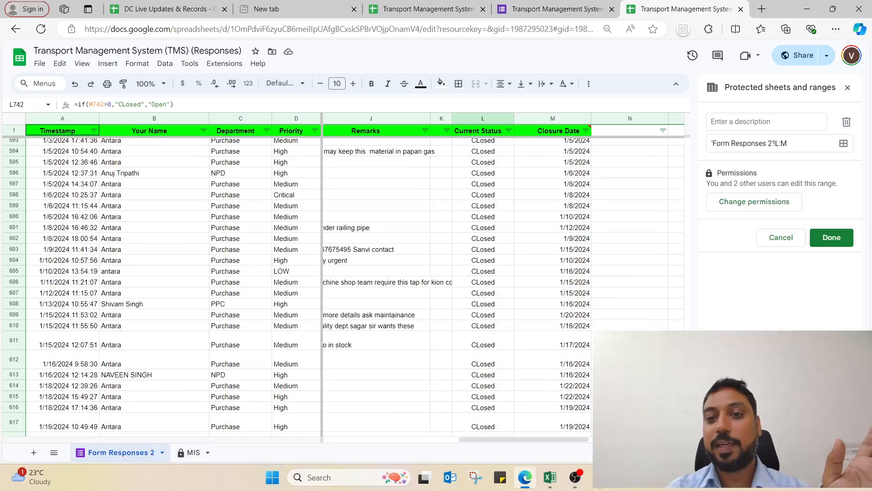
left_click_drag(687, 363, 721, 147)
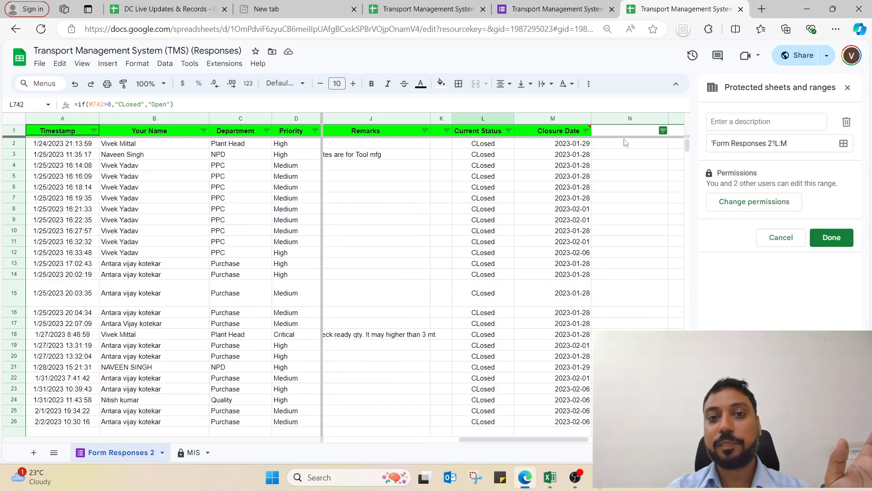
left_click(501, 146)
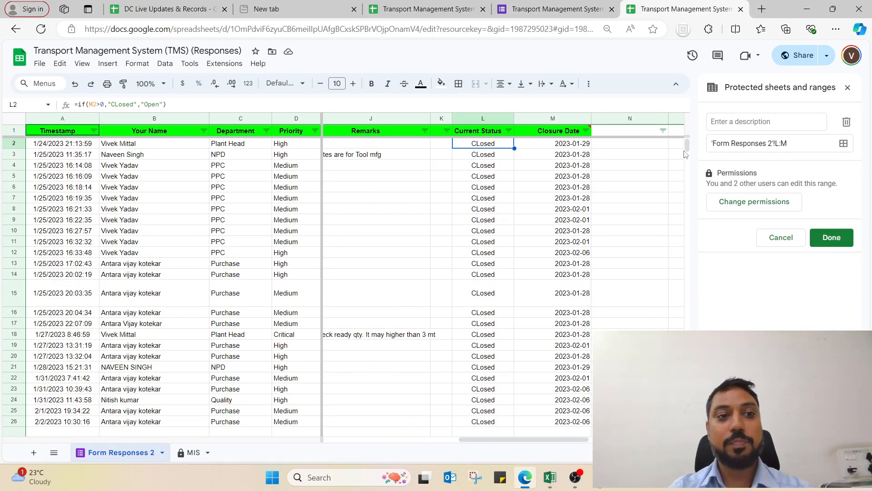
type("=")
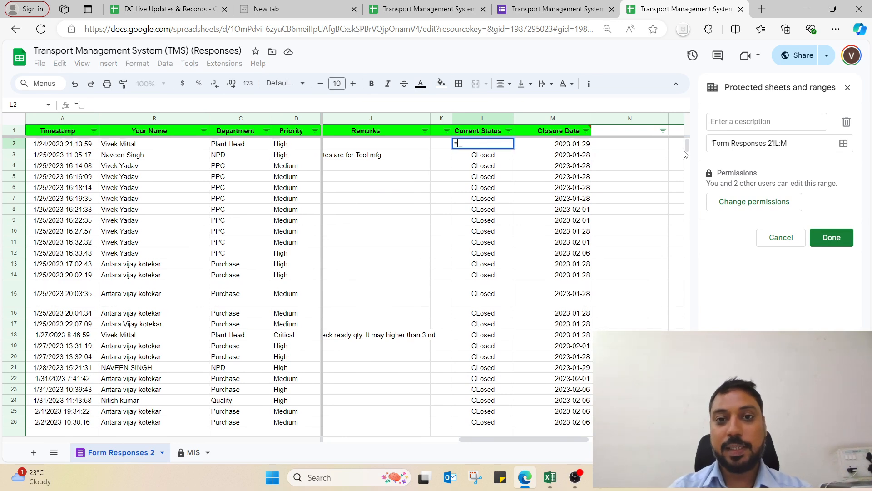
key("Escape")
- Start an IF formula in N2 that tests whether the closure date in M2 is greater than 0
key("Right")
key("Right")
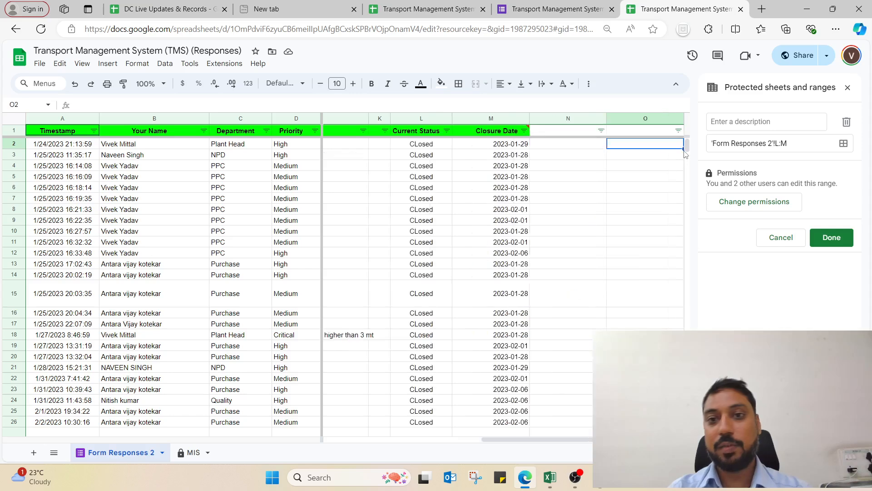
type("=")
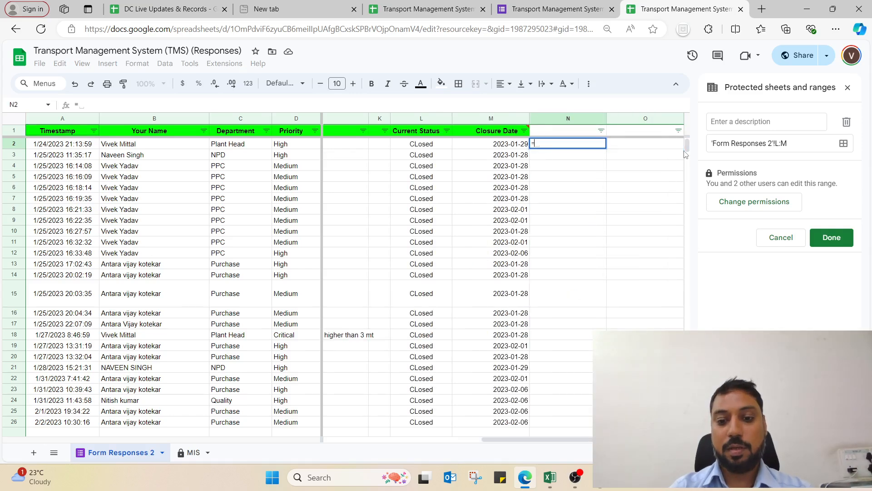
type("if")
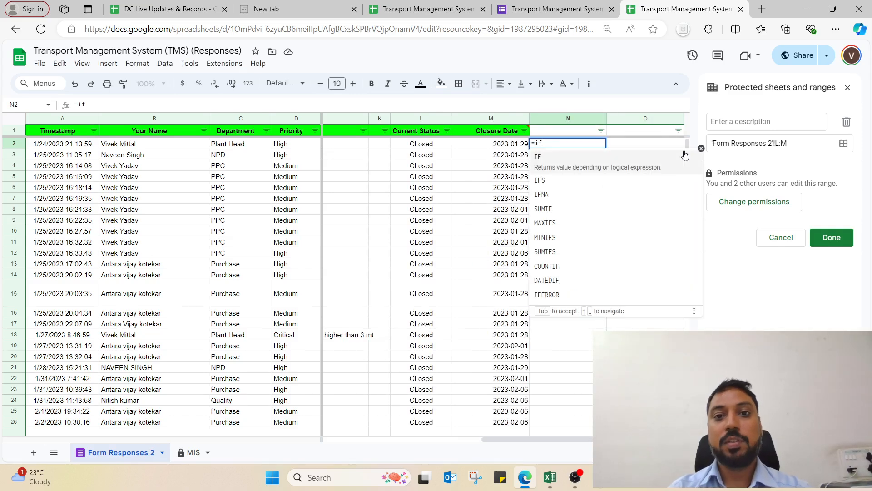
left_click(580, 165)
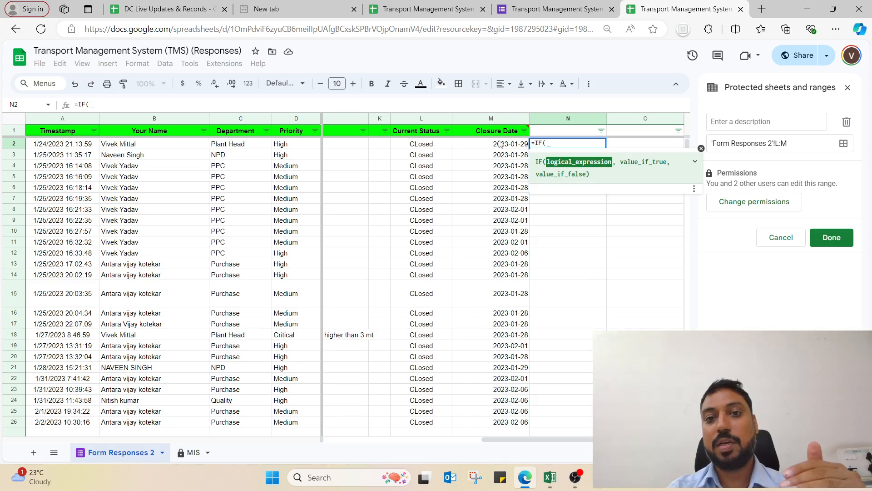
left_click(488, 149)
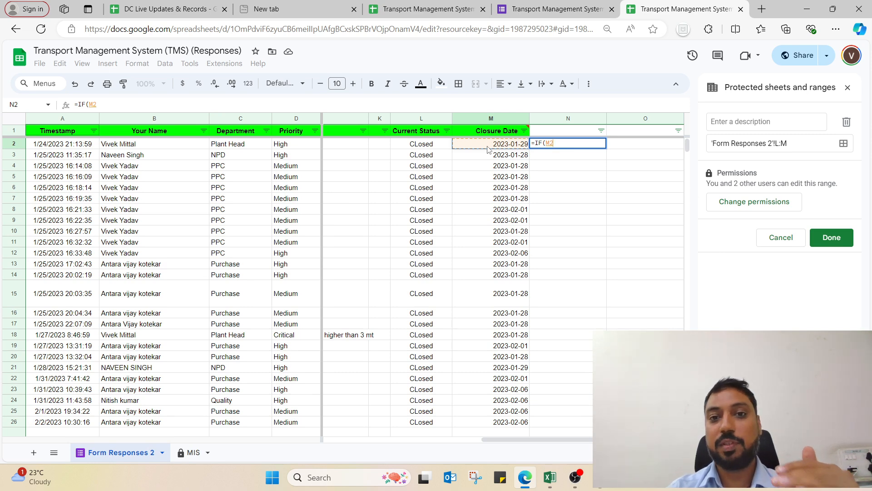
type(">")
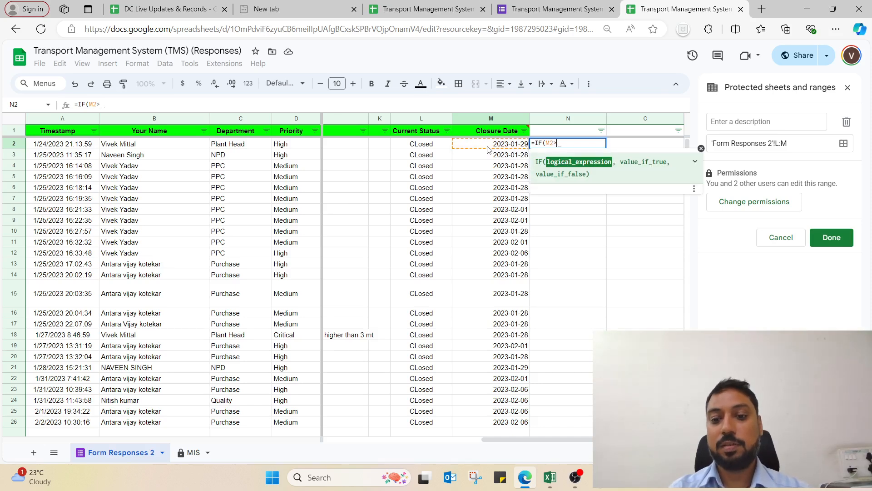
type("0")
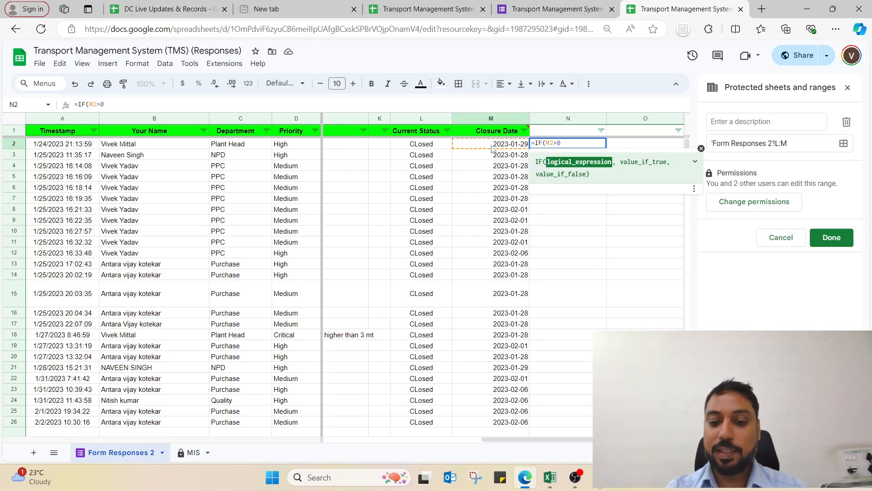
- Complete the N2 formula as =IF(M2>0,"Closed","Open")
type(",")
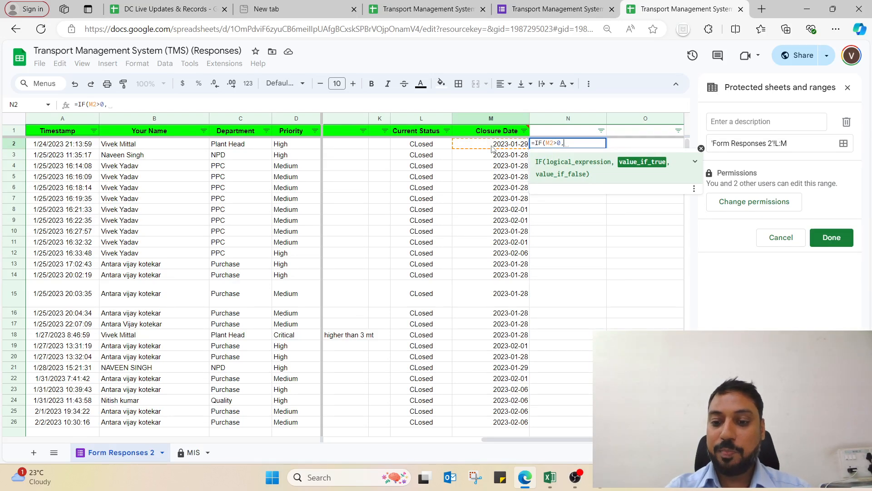
type("\"")
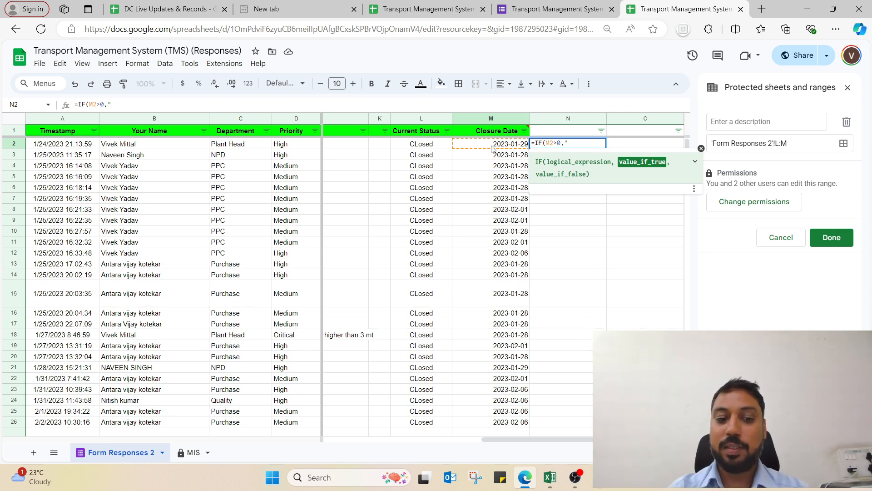
type("Closed")
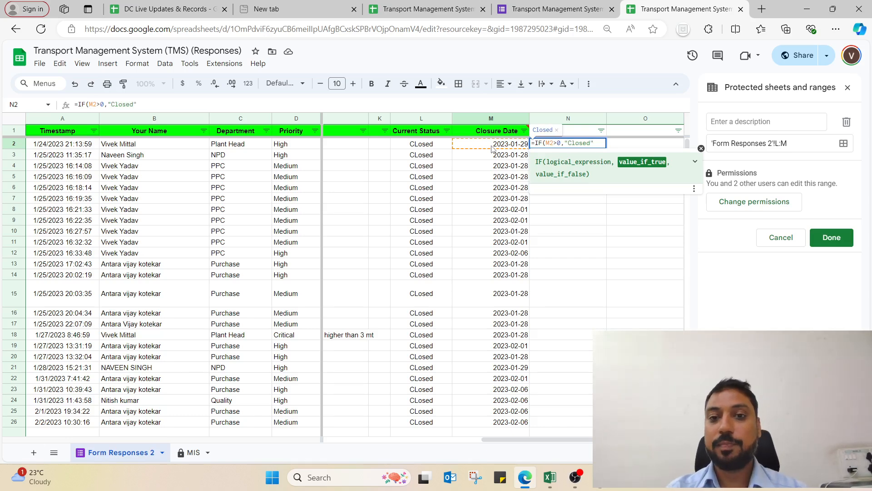
type("\",")
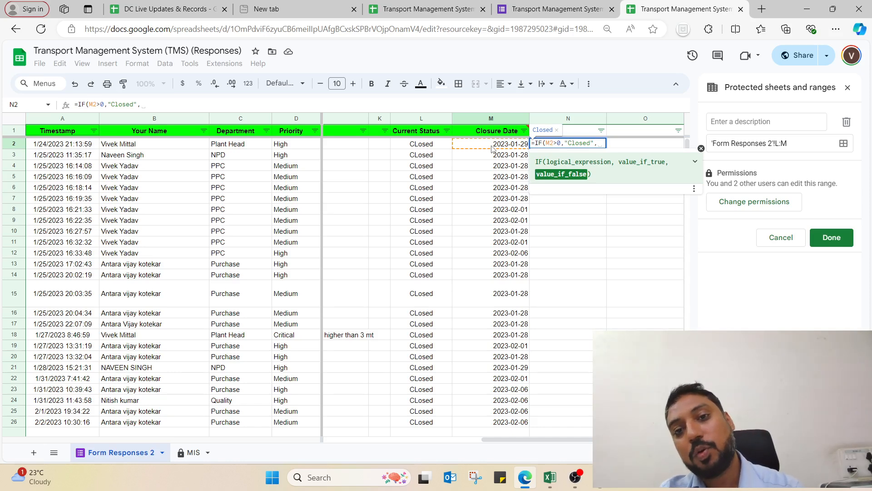
type("\"")
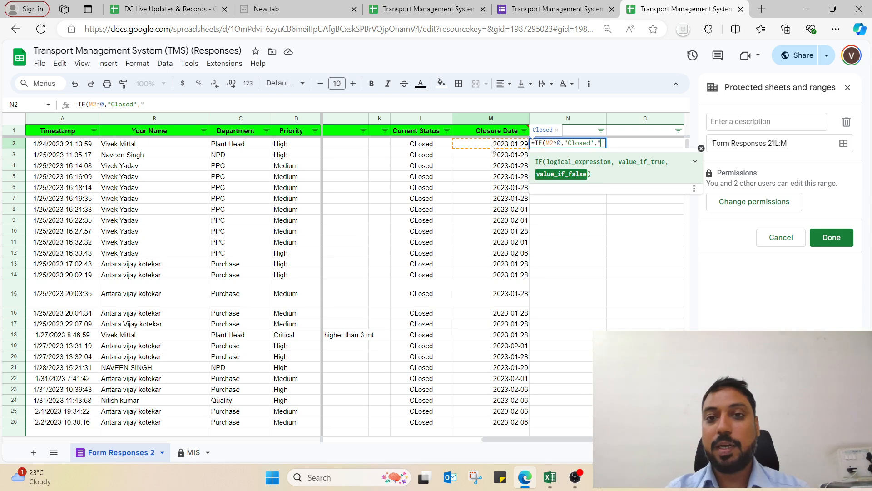
type("Open\"")
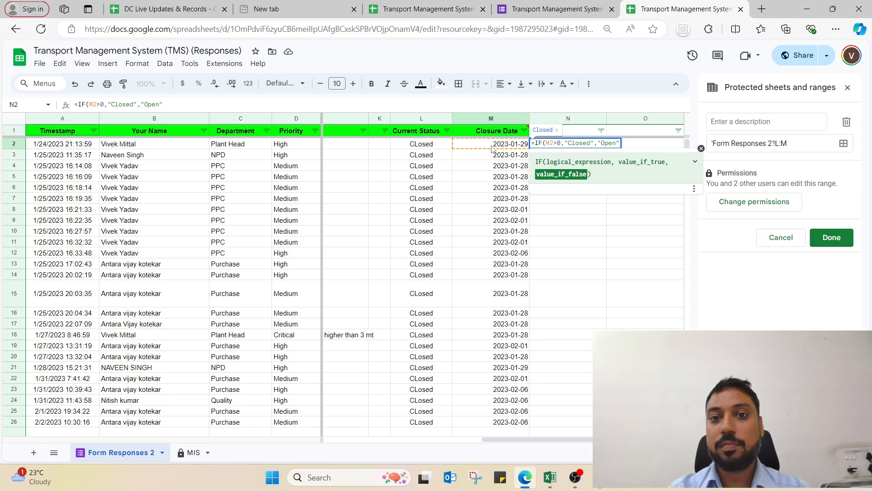
key("Return")
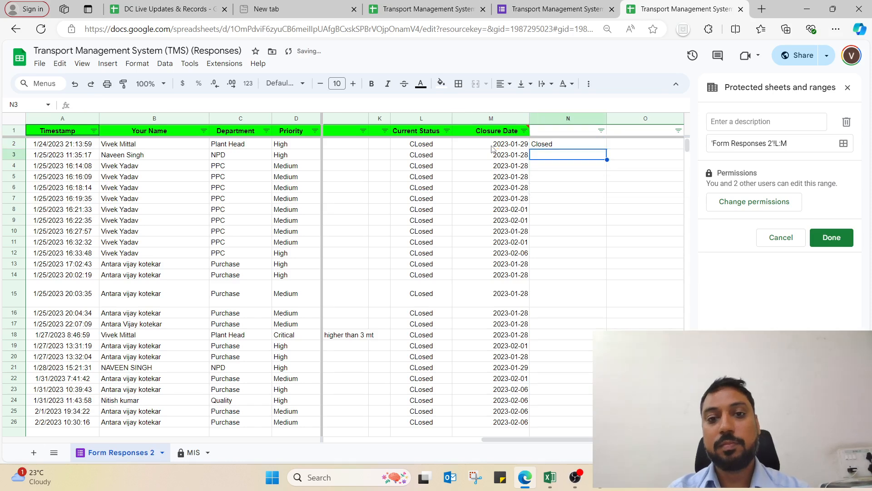
- Review the formula in N2, test it by clearing the closure date in M2, and undo the clearing
key("Up")
key("F2")
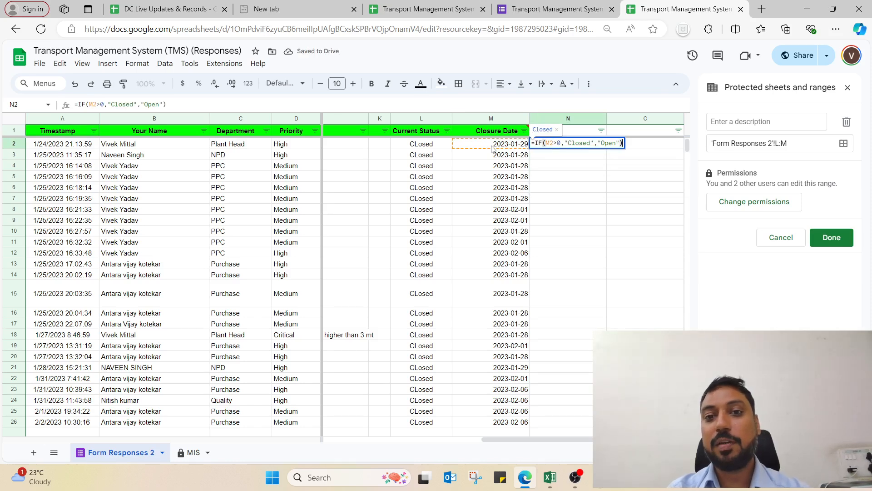
key("Escape")
key("Left")
key("Delete")
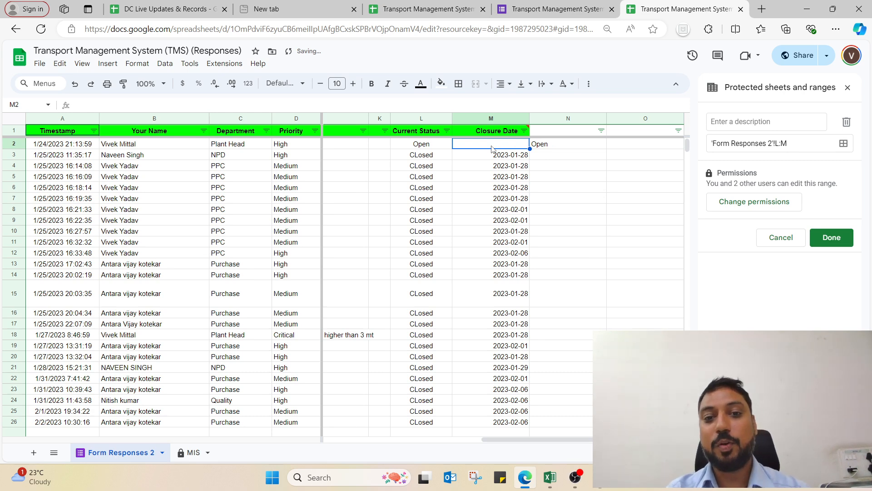
key("ctrl+z")
key("Right")
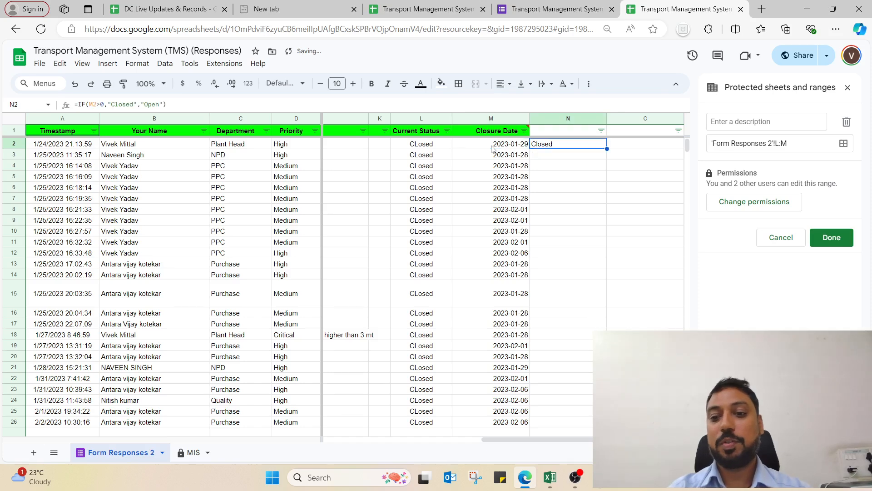
- Delete the trial formula from N2 and examine the L2 status formula with the M2 closure date it refers to
key("Delete")
key("Left")
key("Left")
key("F2")
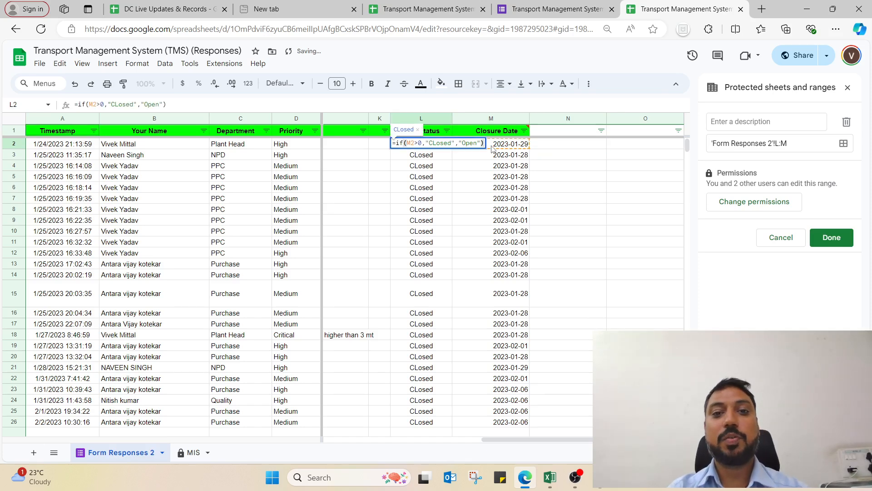
key("Tab")
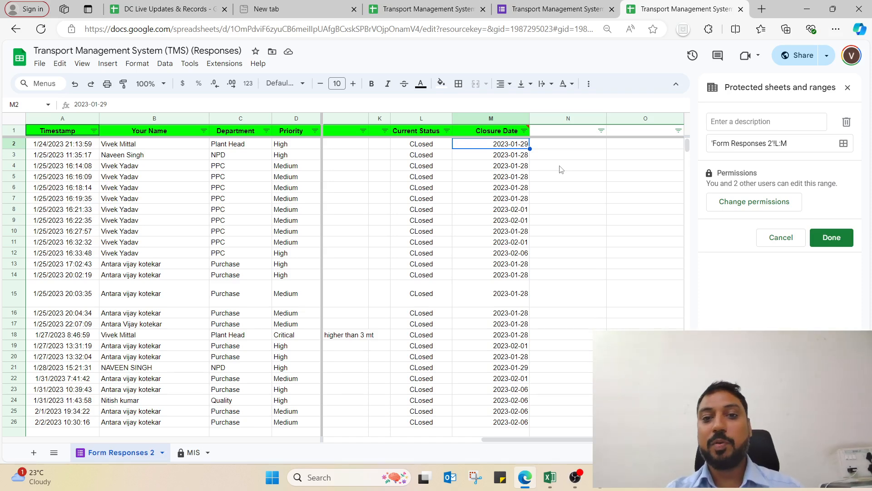
key("Right")
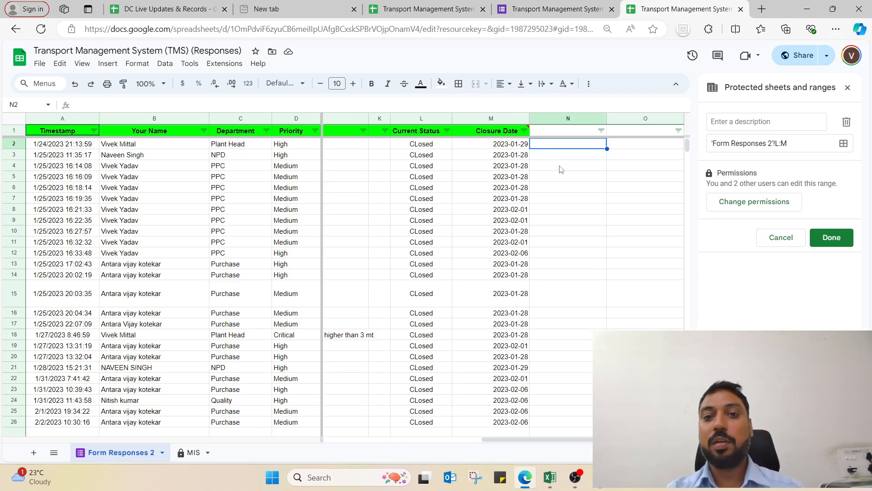
left_click(507, 147)
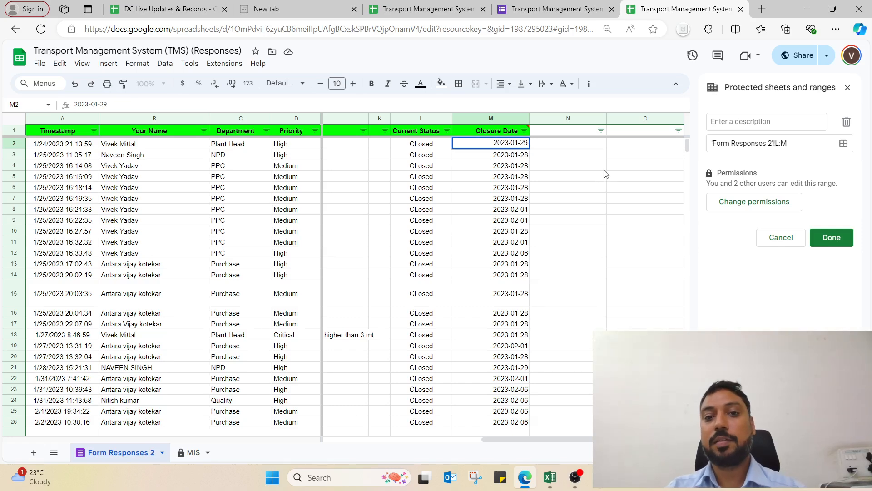
left_click(572, 145)
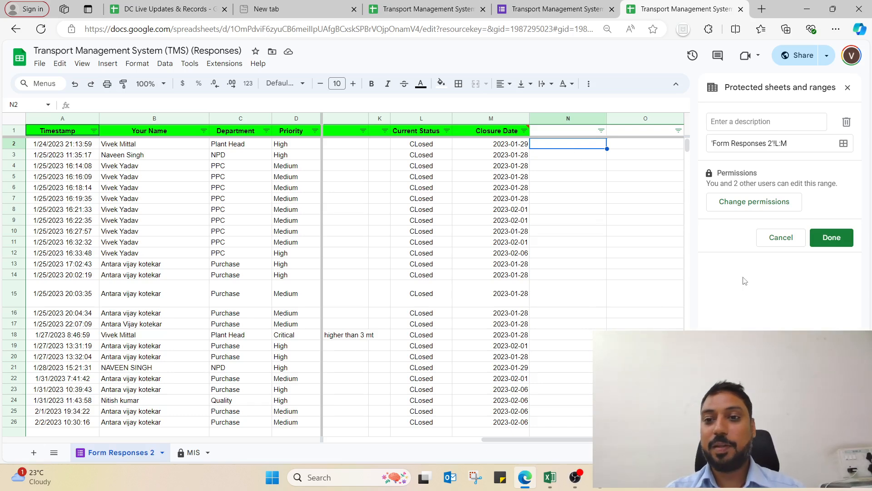
- Open the MIS sheet and examine the departments in B3:B10, the priority headings in C2:F2 and the formula in C3
left_click(193, 453)
left_click(405, 294)
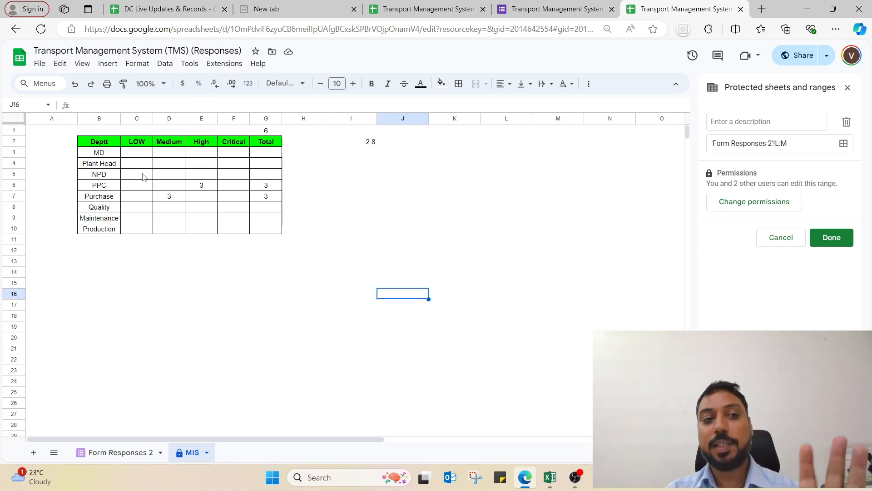
left_click_drag(105, 154, 105, 235)
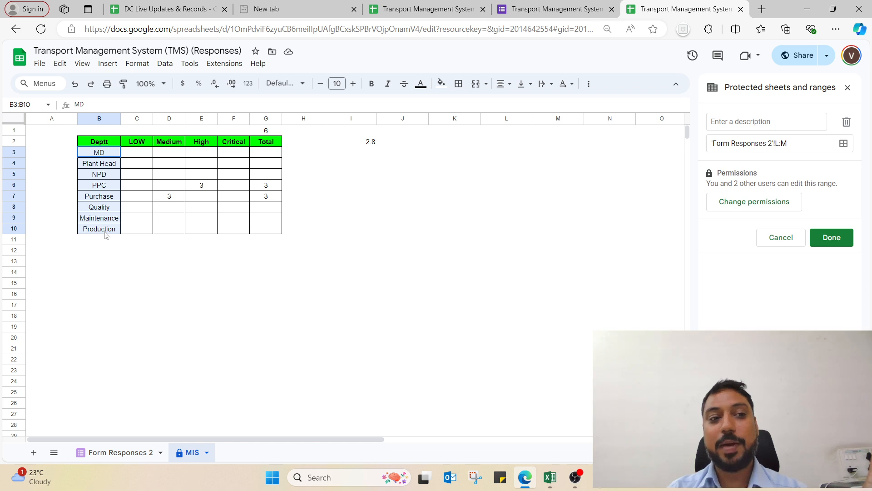
left_click_drag(136, 142, 237, 149)
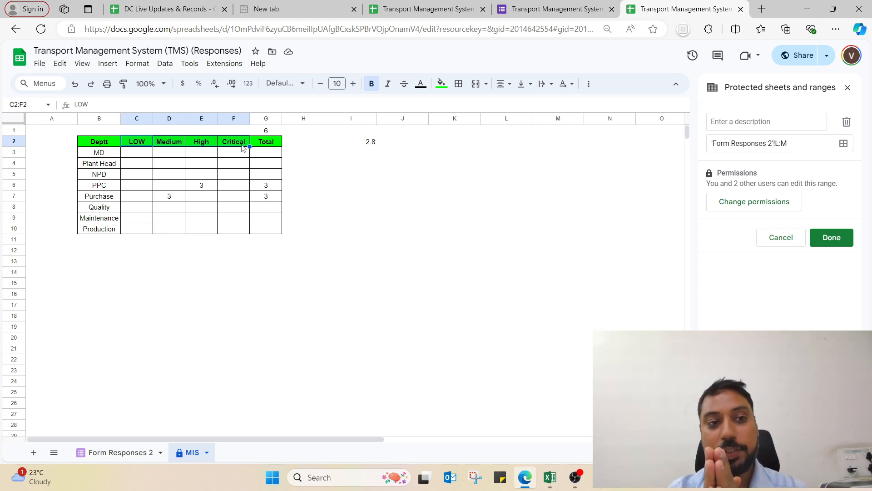
left_click(144, 153)
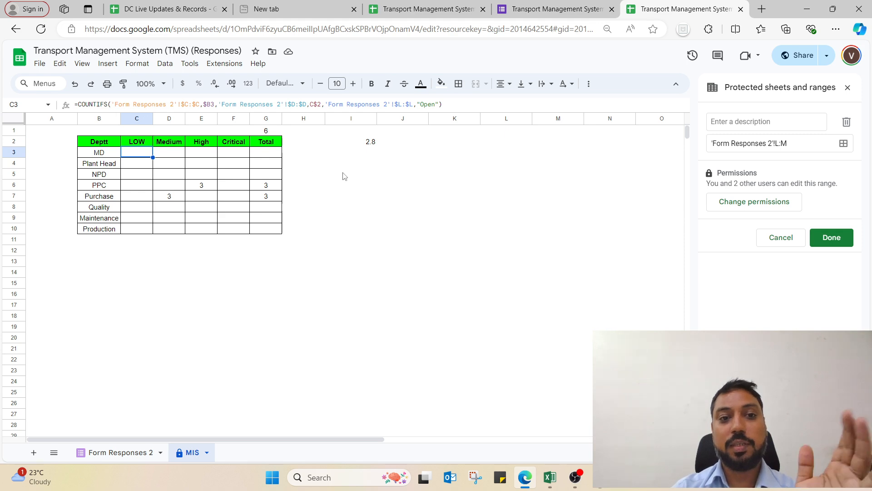
- Start a COUNTIFS formula in I3 with the Department column 'Form Responses 2'!$C:$C as its first criteria range
left_click(318, 153)
key("Right")
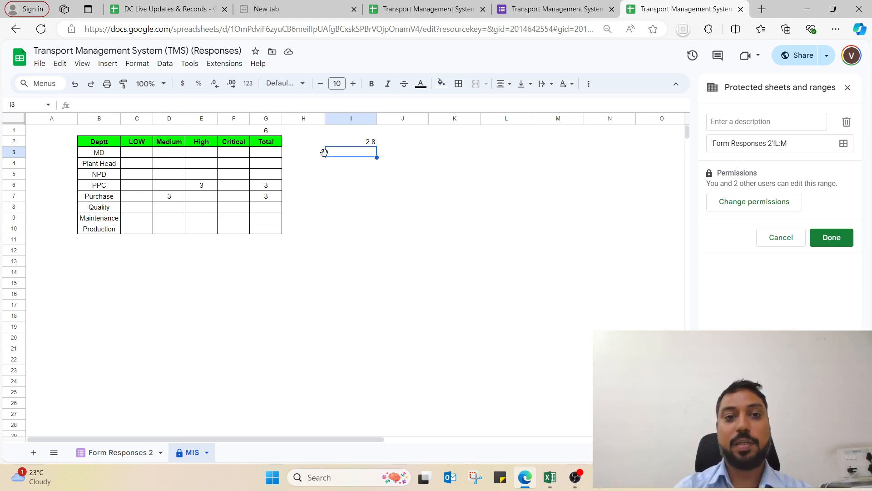
type("=c")
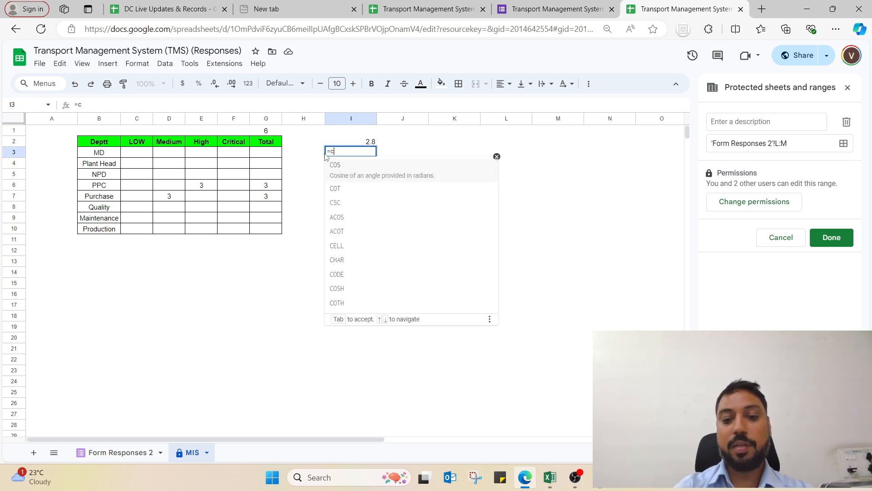
type("ountifs")
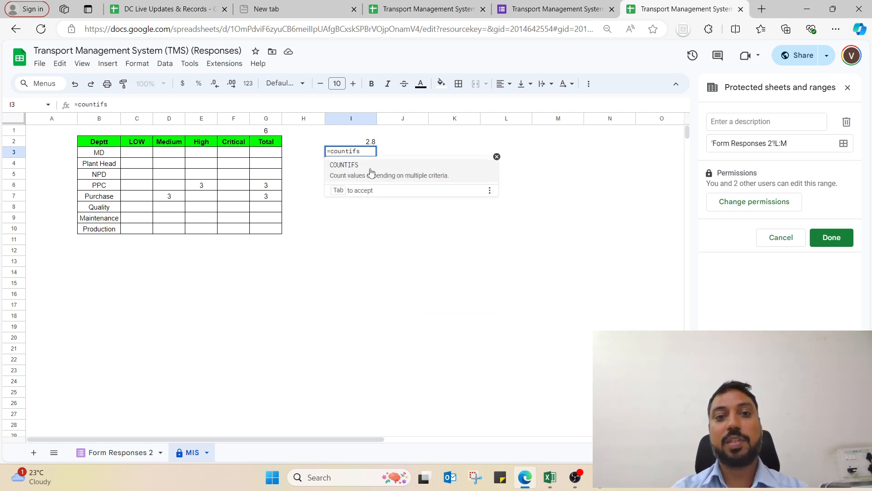
key("Tab")
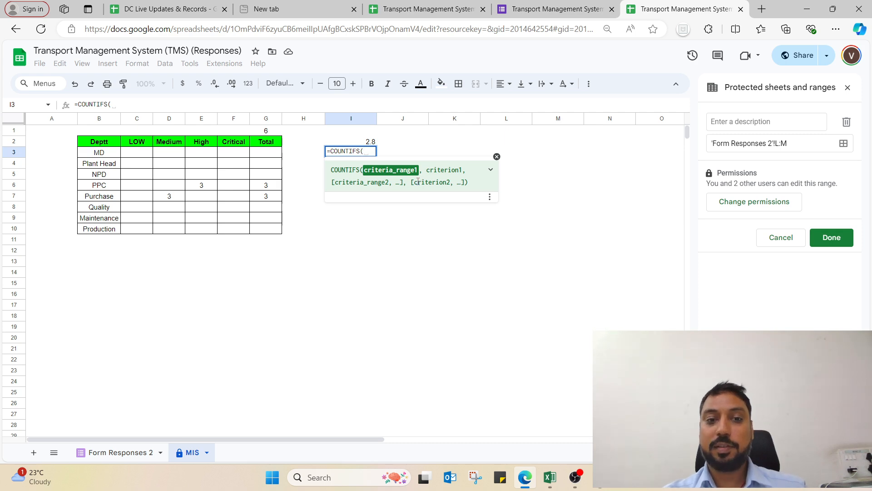
left_click(116, 452)
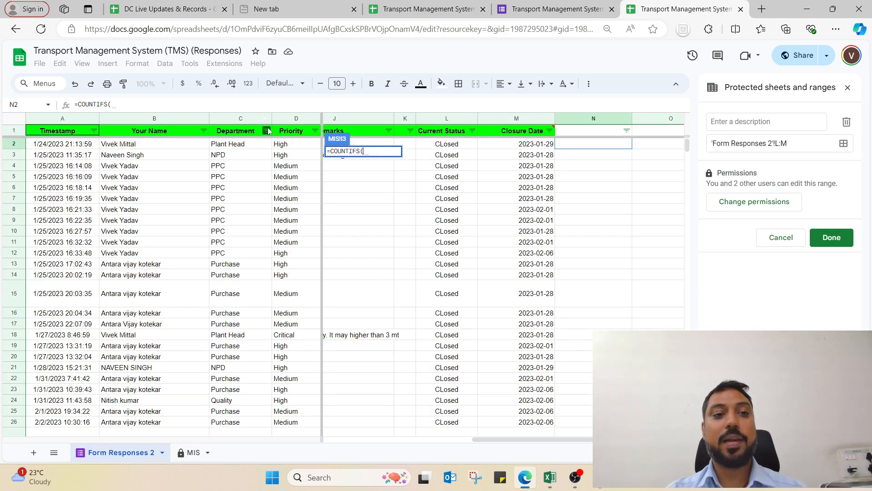
left_click_drag(503, 438, 434, 439)
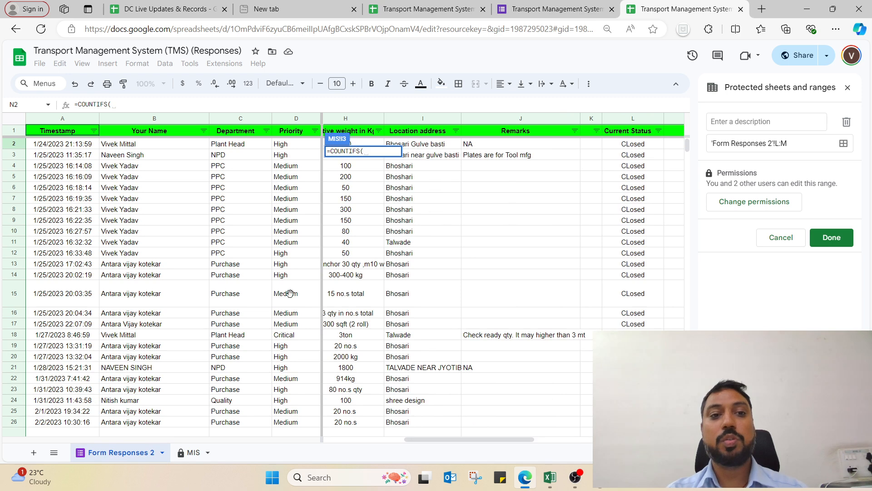
left_click(245, 121)
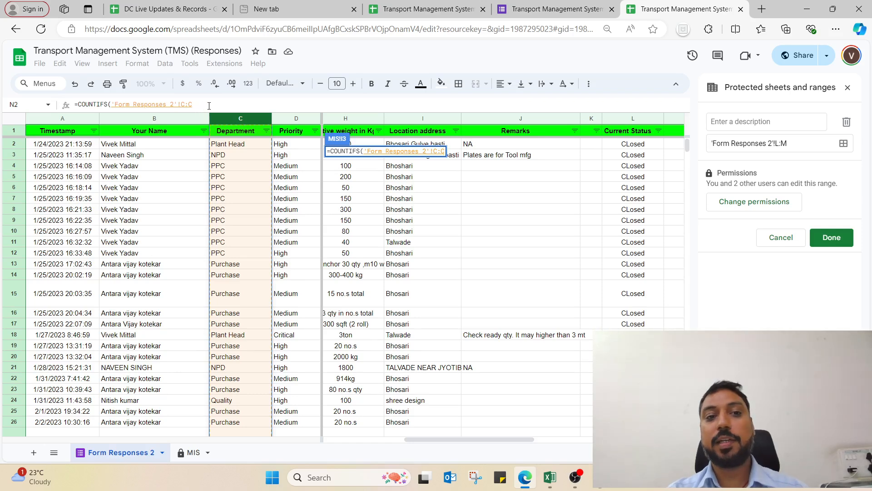
key("F4")
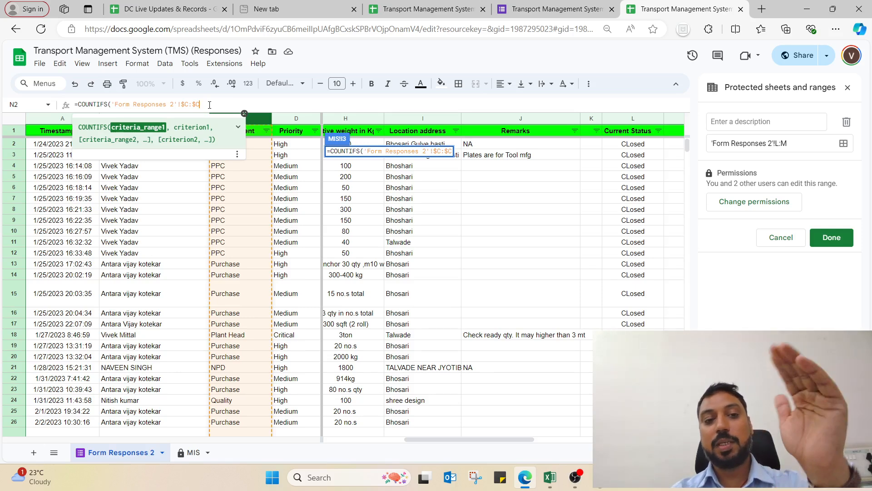
type(",")
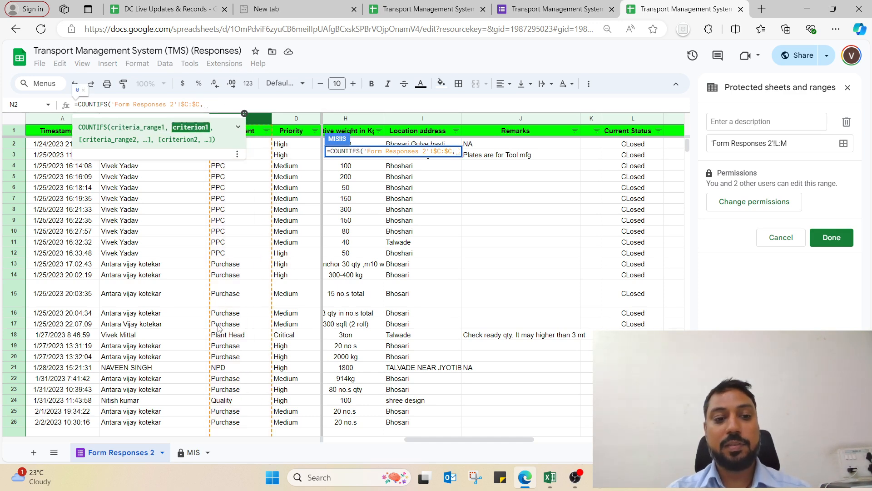
- Add the MD department cell on the MIS sheet as the first criterion, with its column locked as $B3
left_click(193, 453)
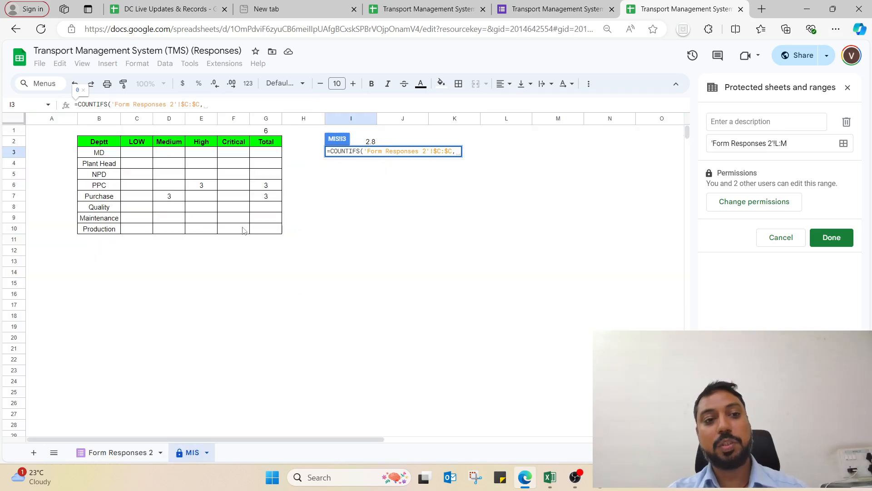
left_click(111, 156)
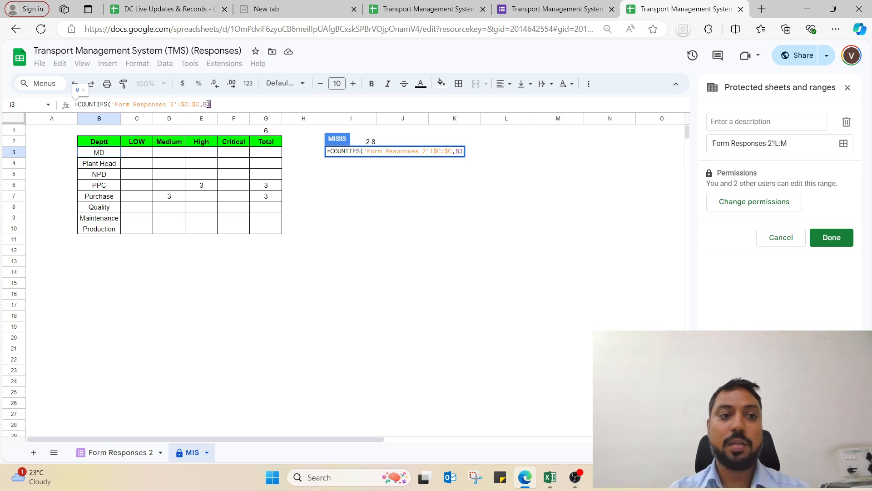
left_click(204, 104)
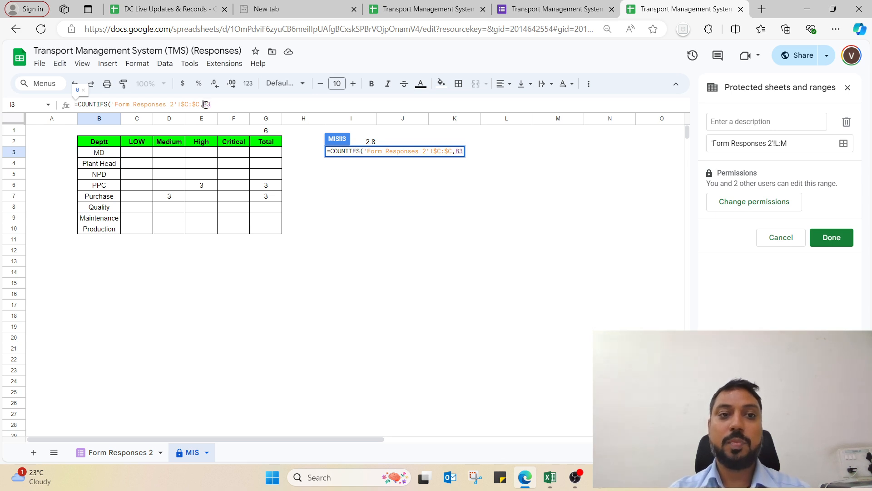
type("$")
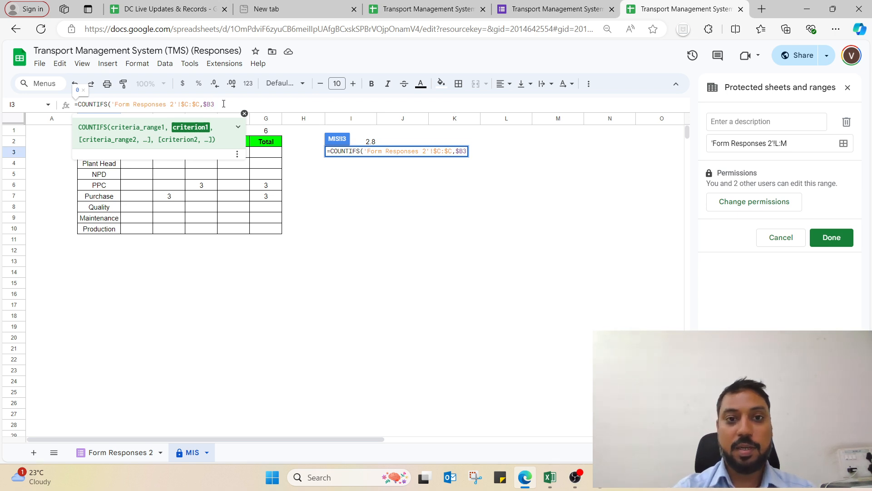
type(",")
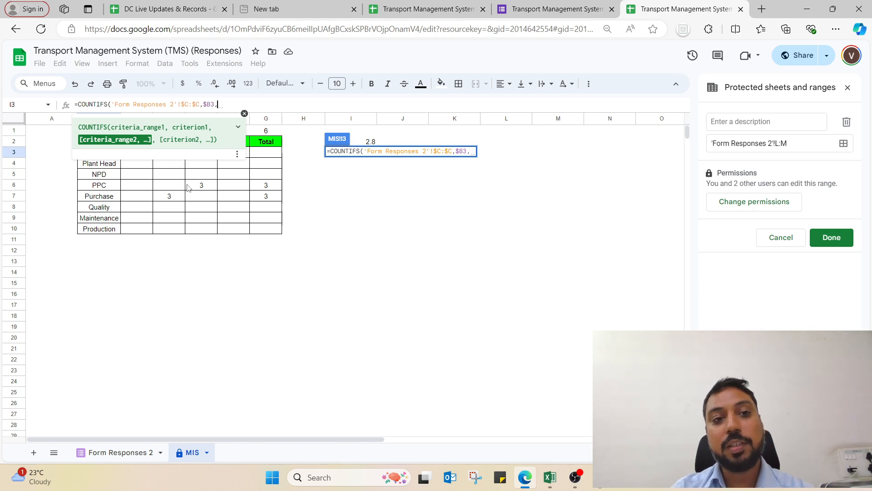
- Add the Priority column as the second criteria range, locked as 'Form Responses 2'!$D:$D
left_click(116, 452)
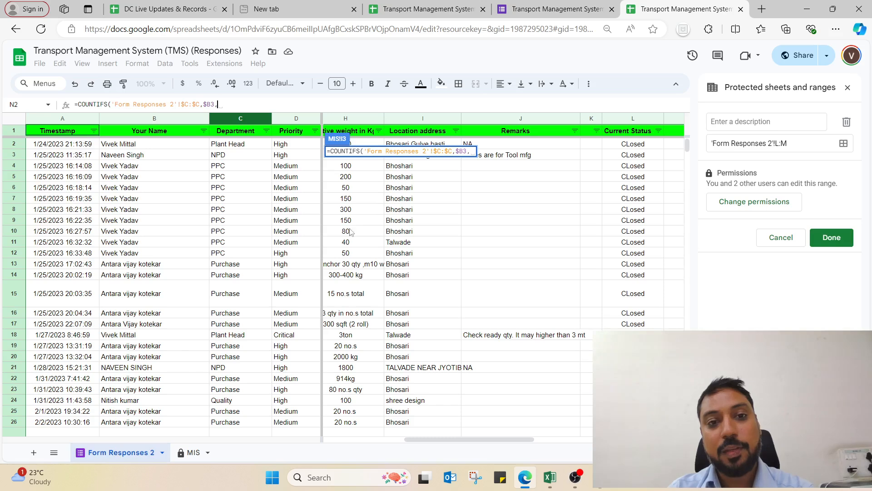
left_click(299, 119)
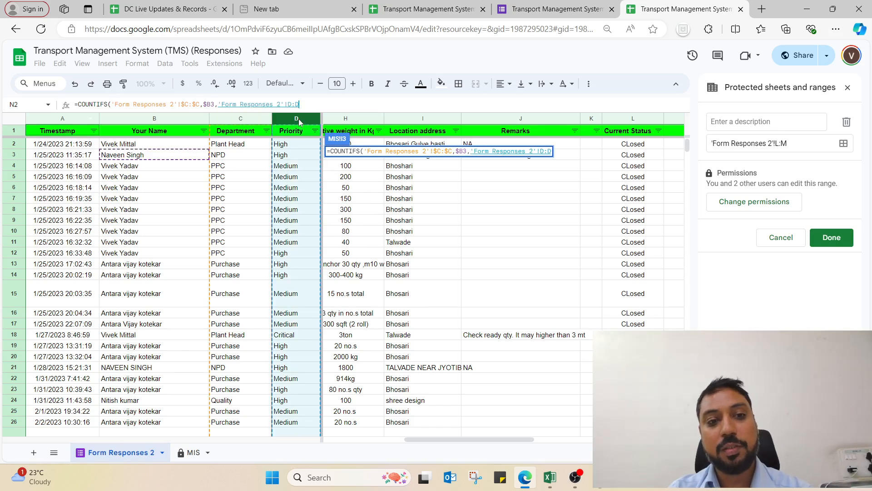
key("F4")
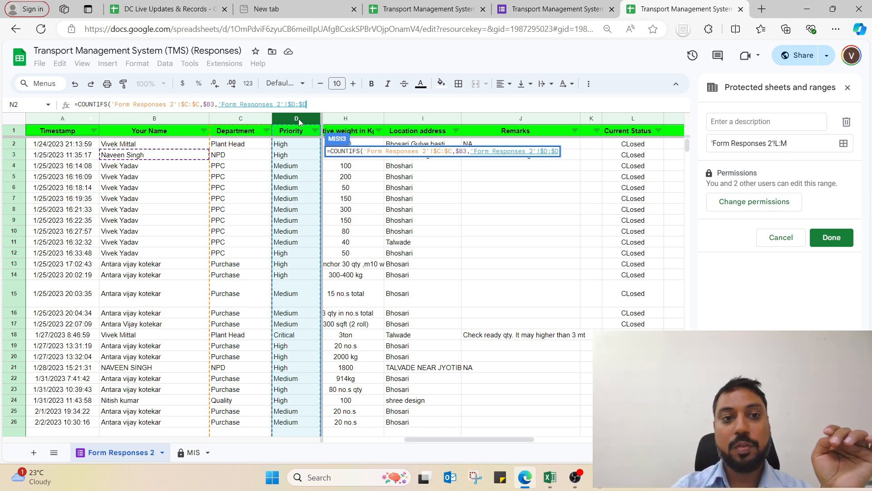
type(",")
- Add the LOW heading as the second criterion, locked as C$2, complete the formula in I3 and check its references
left_click(198, 455)
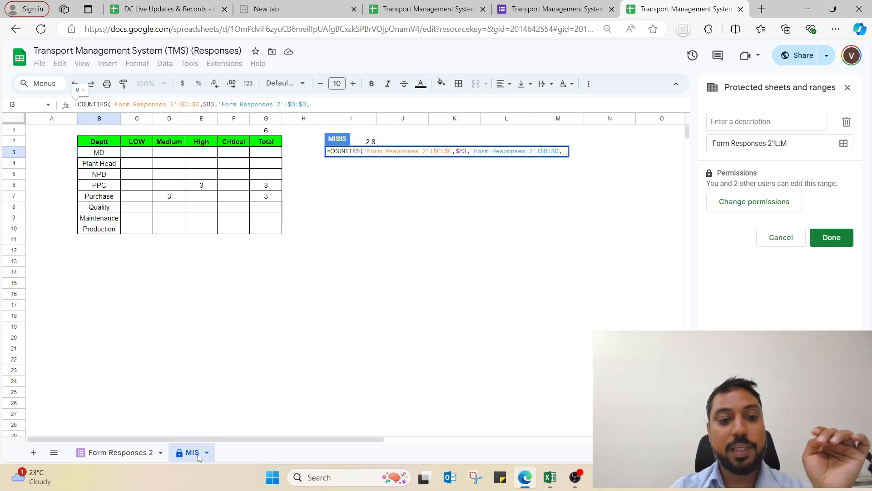
left_click(142, 144)
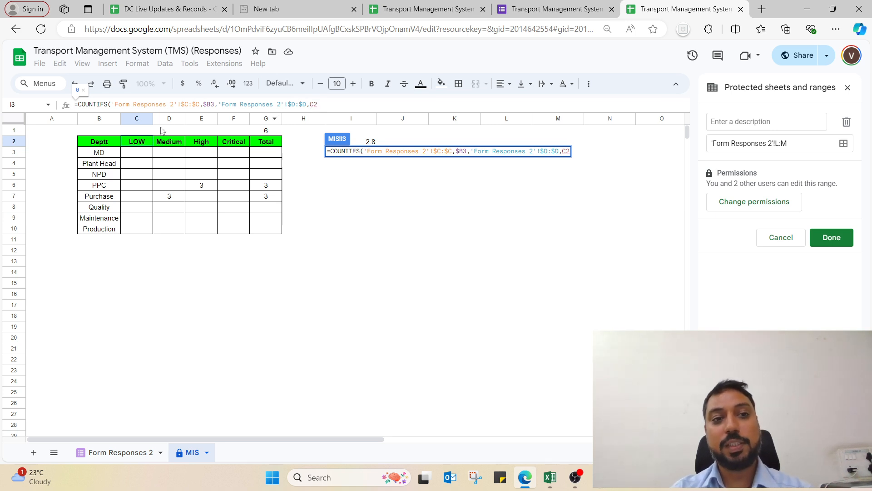
left_click(314, 105)
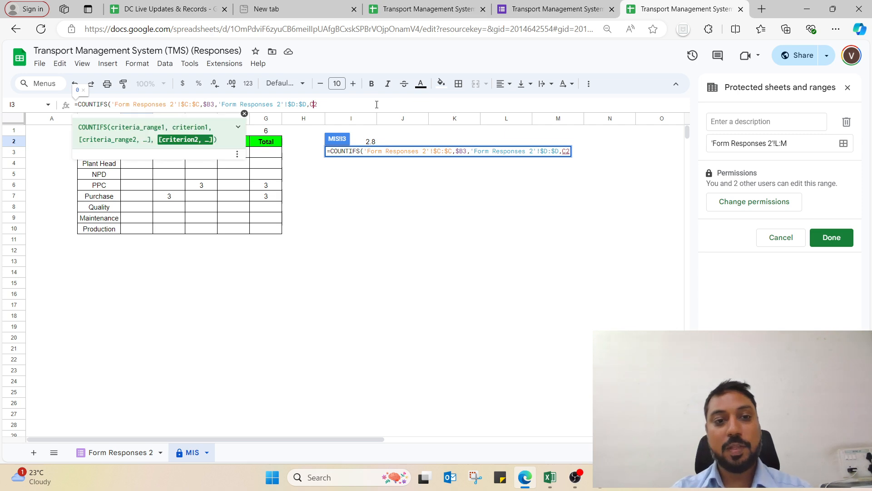
type("$")
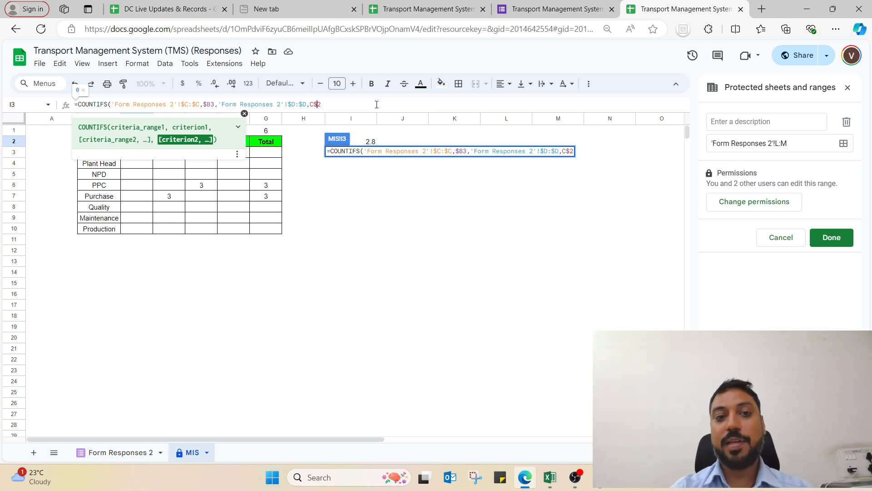
key("Return")
key("Up")
key("F2")
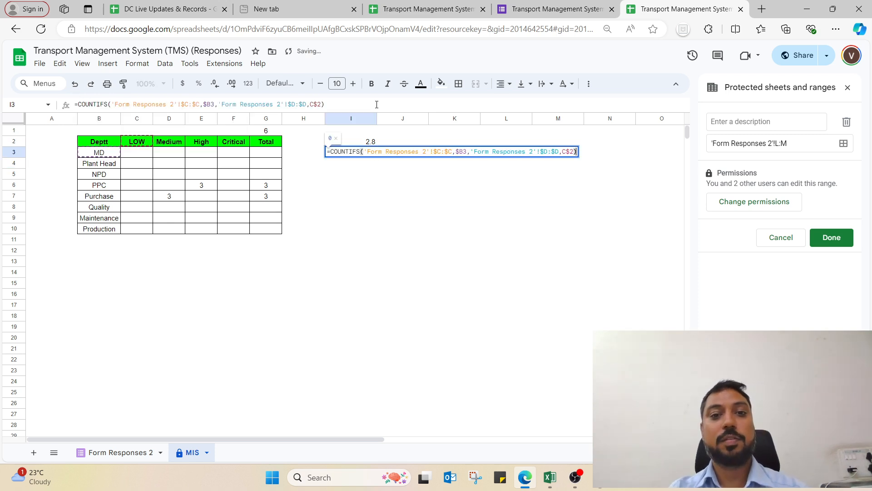
key("Escape")
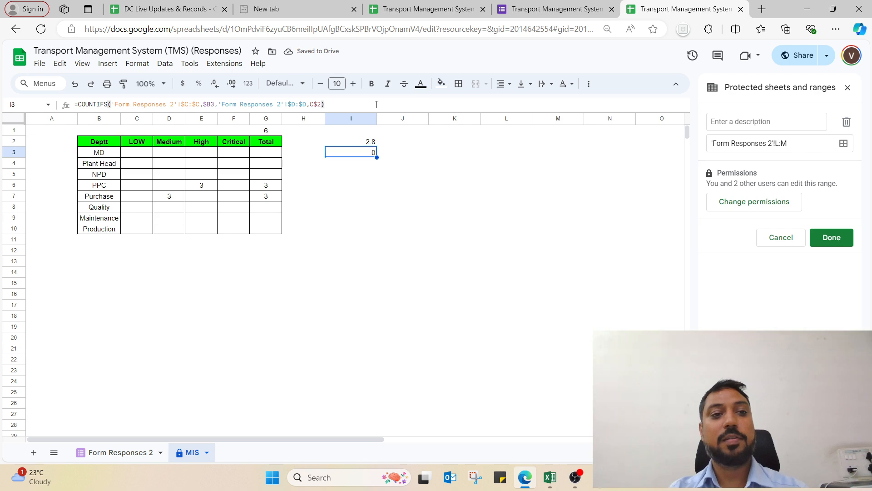
- Copy the COUNTIFS formula from I3 down to I10
key("shift+Down")
key("shift+Down")
key("shift+Down")
key("shift+Down")
key("shift+Down")
key("shift+Down")
key("shift+Down")
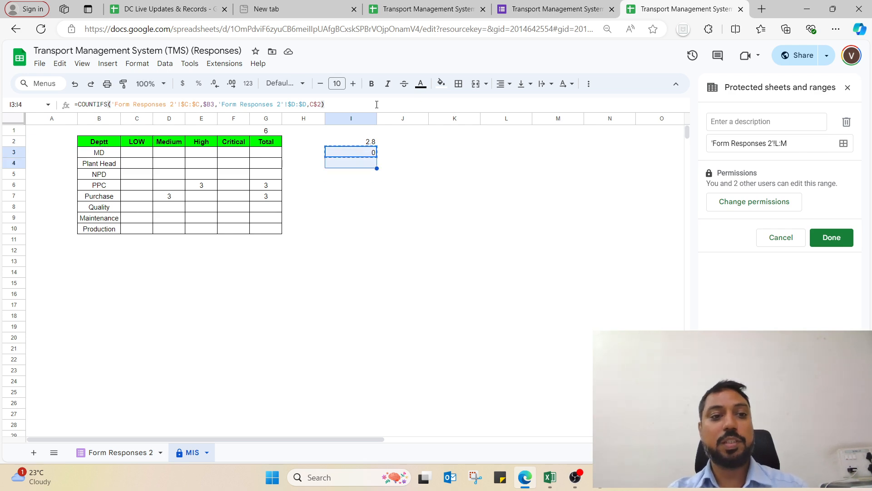
key("ctrl+v")
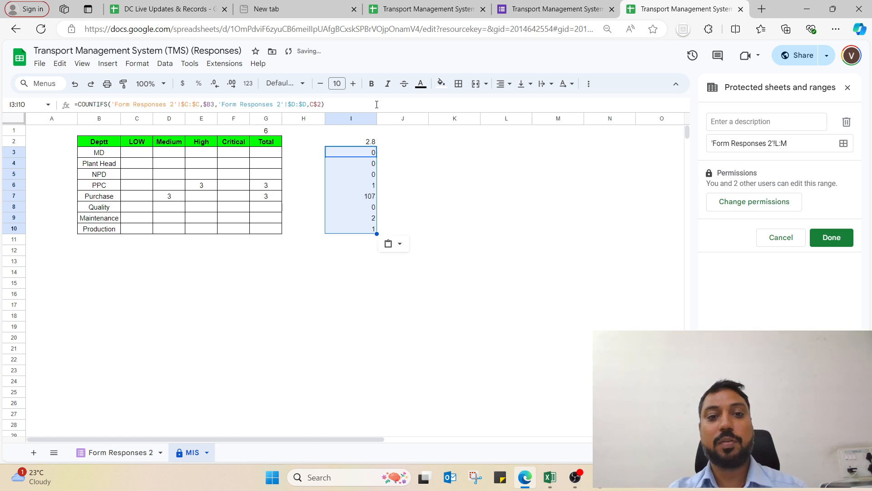
- Examine the department and priority references in the copied COUNTIFS formulas in I4 to I10
key("Down")
key("Down")
key("Down")
key("Down")
key("F2")
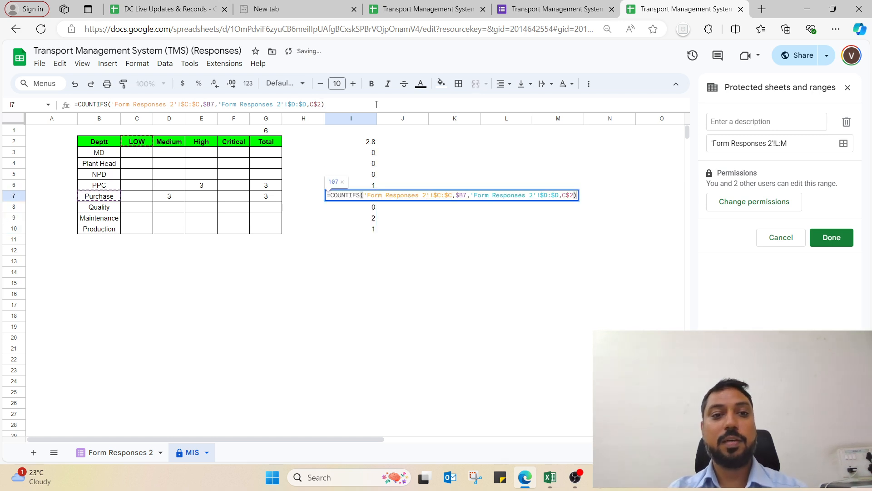
key("Escape")
key("Down")
key("F2")
key("Escape")
key("Down")
key("F2")
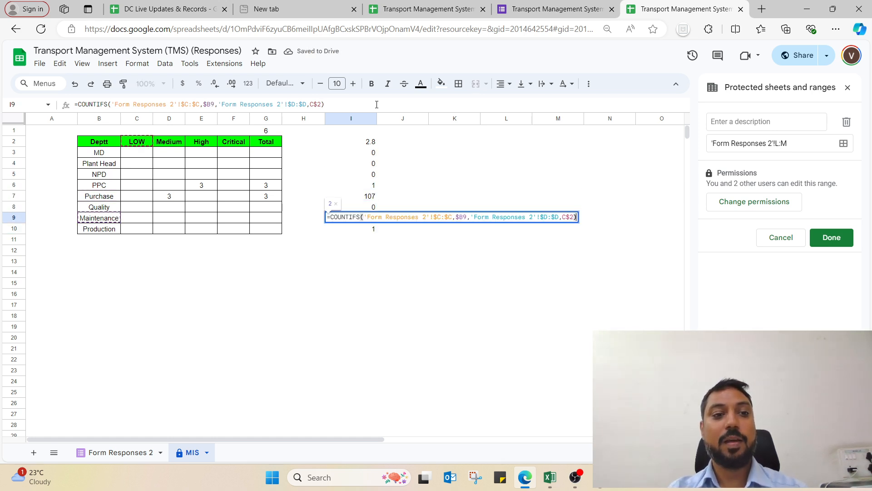
key("Escape")
key("Down")
key("F2")
key("Escape")
key("Up")
key("F2")
key("Escape")
key("Up")
key("Up")
key("F2")
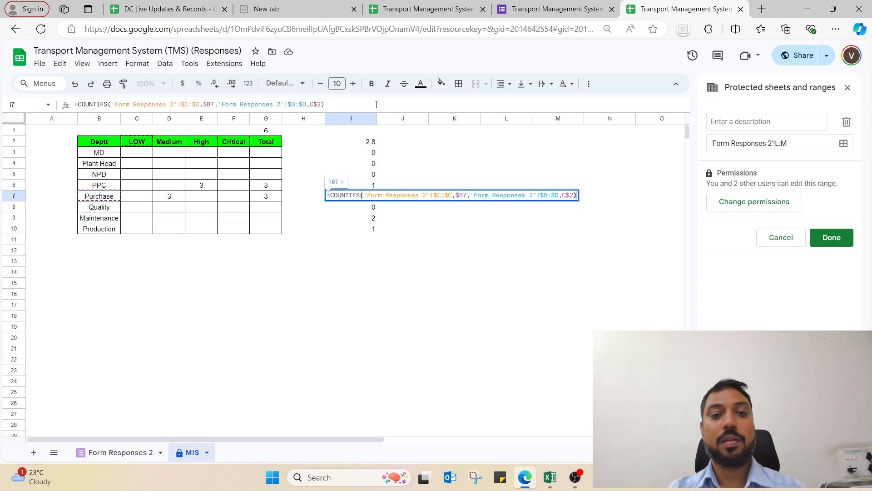
key("Escape")
key("Up")
key("F2")
key("Escape")
key("Up")
key("F2")
key("Escape")
key("Up")
key("F2")
key("Escape")
key("Up")
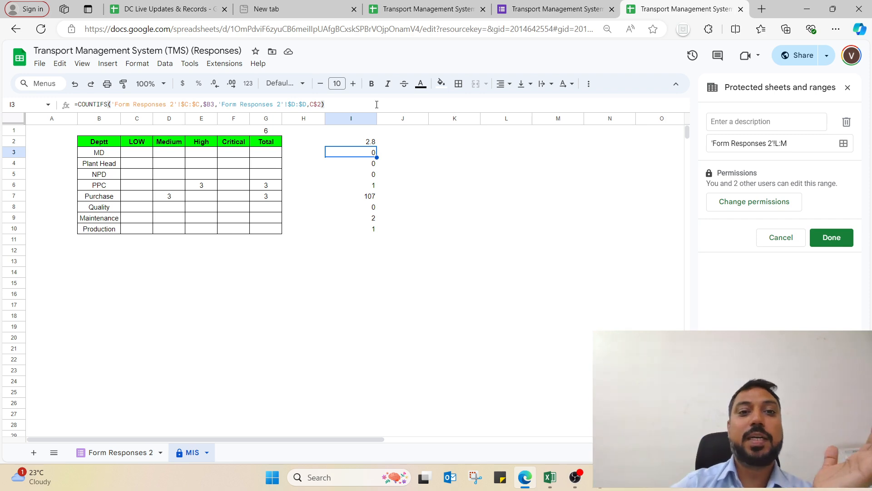
- Add the Current Status column of Form Responses 2 as the third criteria range in I3, locked as 'Form Responses 2'!$L:$L
left_click(322, 105)
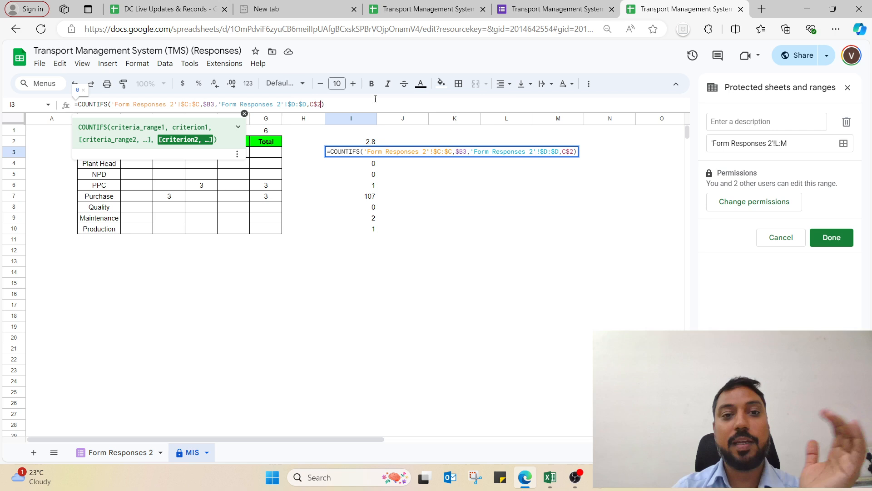
type(",")
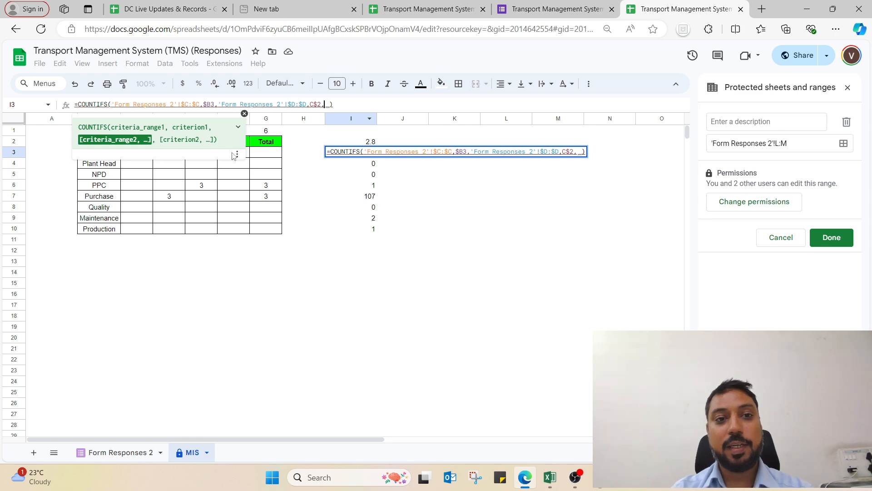
left_click(136, 452)
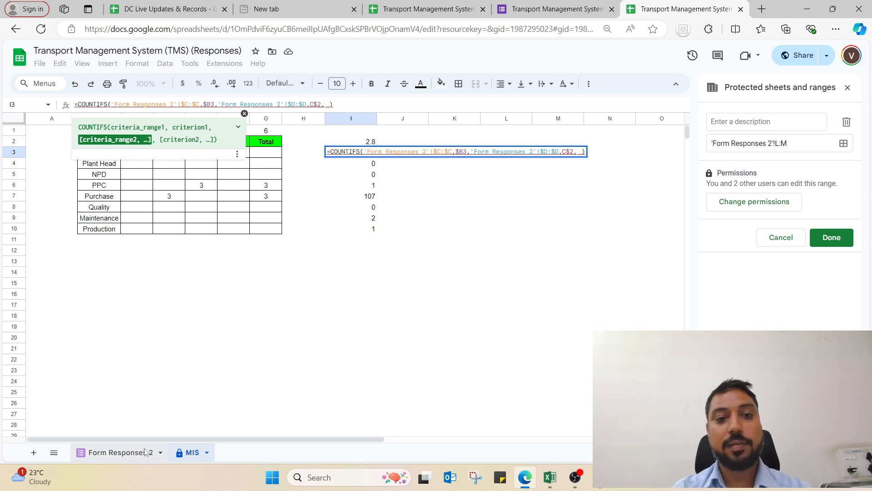
left_click(633, 120)
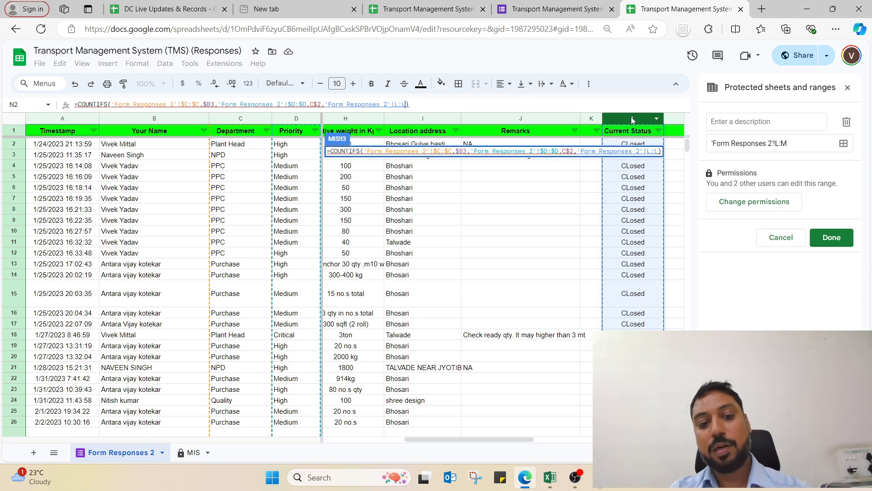
type(",")
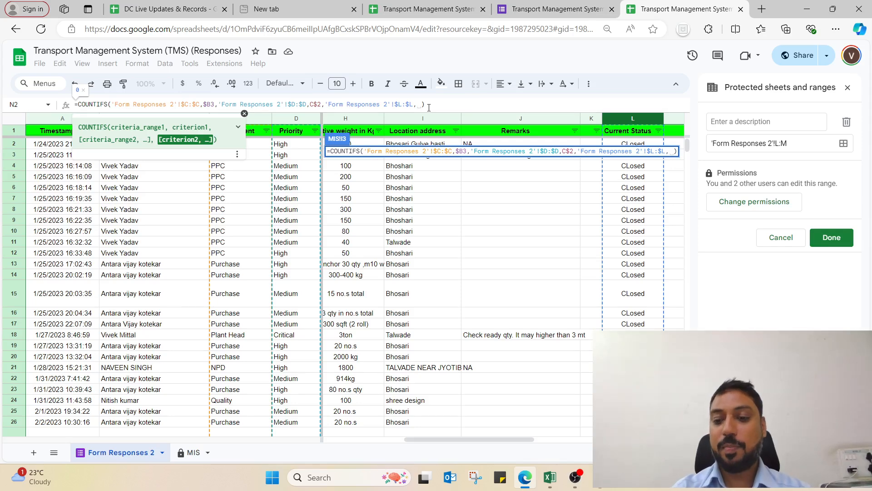
- Enter "OPen" as the third criterion and complete the COUNTIFS formula in I3
type("\"OP")
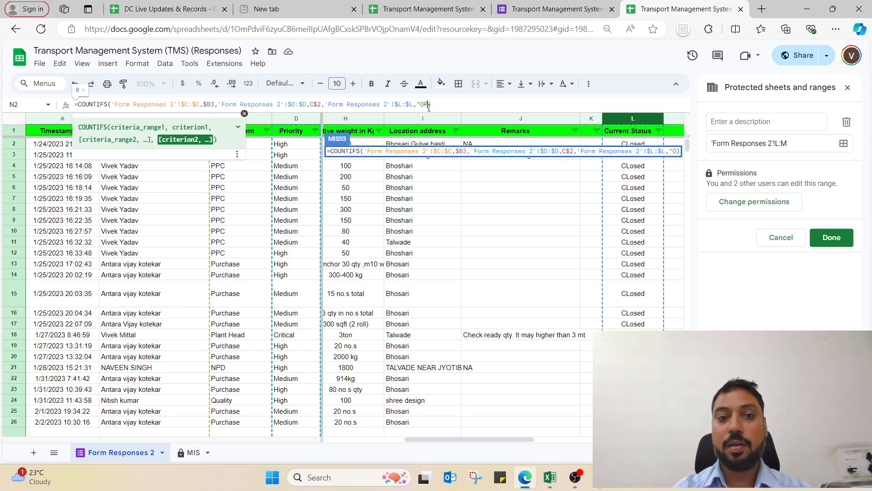
type("en\"")
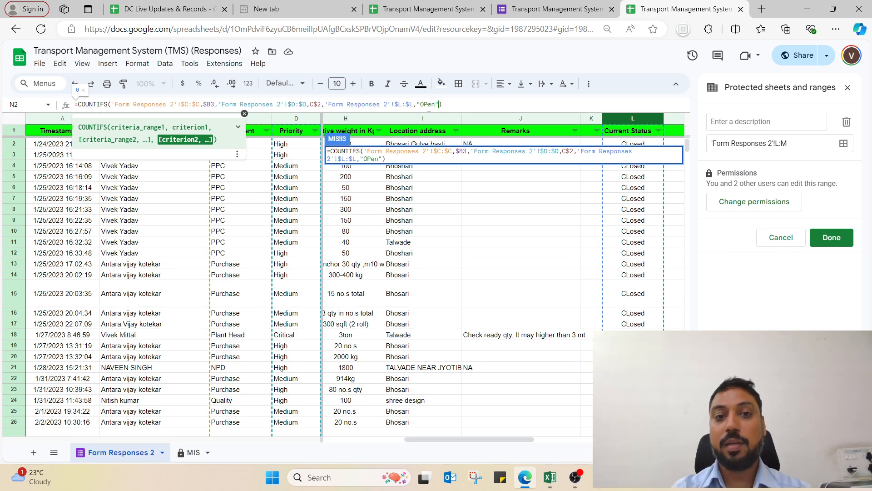
key("Return")
key("Up")
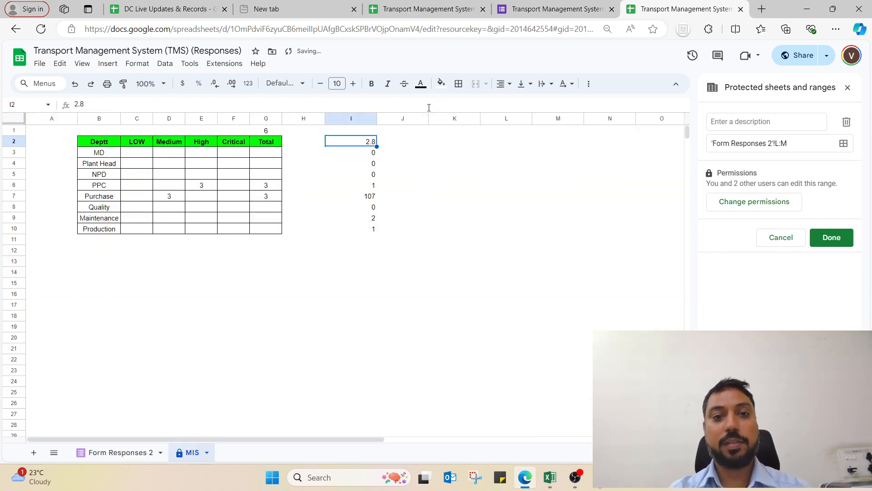
- Copy the three-criteria COUNTIFS formula from I3 down to I10
key("Down")
key("F2")
key("Escape")
key("shift+Down")
key("shift+Down")
key("shift+Down")
key("shift+Down")
key("shift+Down")
key("shift+Down")
key("shift+Down")
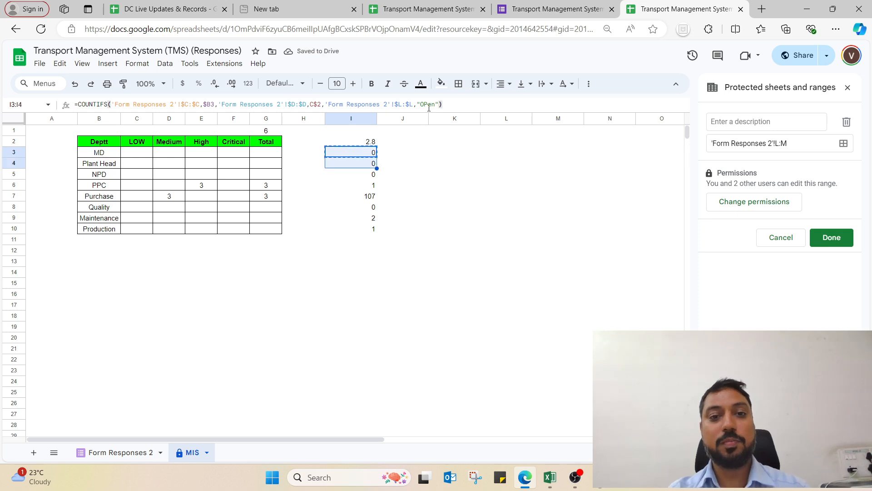
key("ctrl+v")
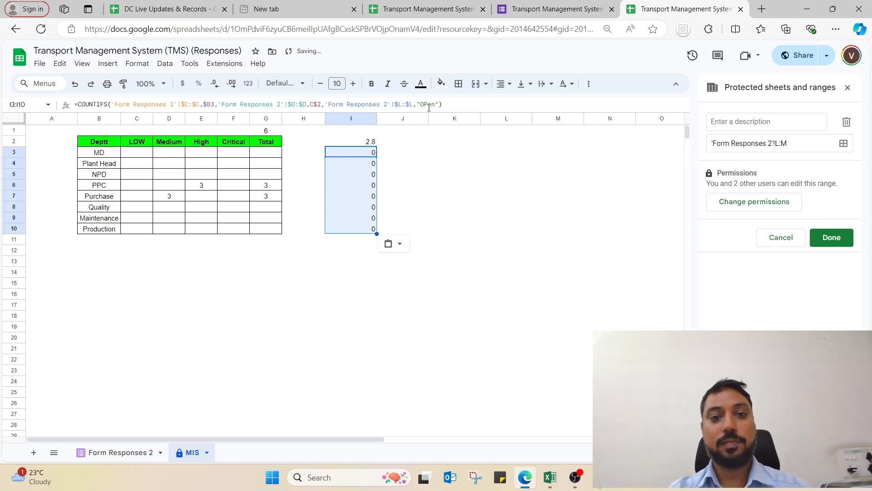
- Examine the cell references in the copied status formulas in I8 to I10
key("Down")
key("Down")
key("Down")
key("Down")
key("Down")
key("F2")
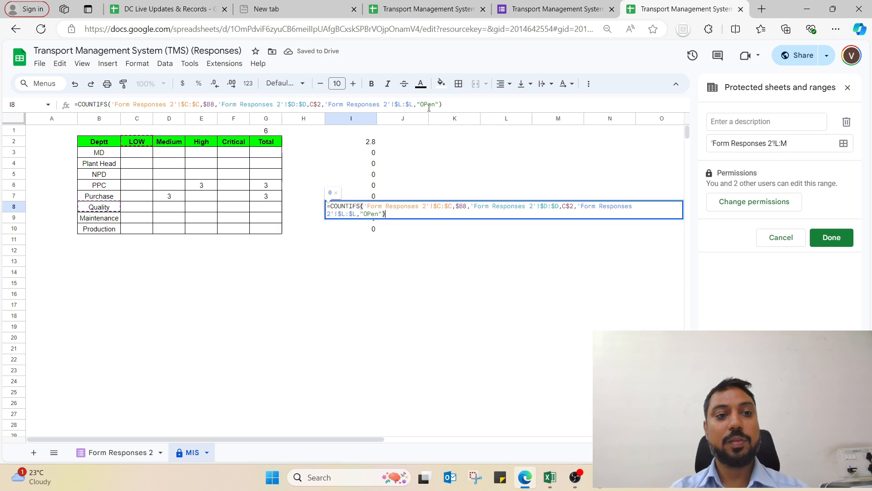
key("Return")
key("F2")
key("Return")
key("F2")
key("Escape")
key("Up")
key("Up")
key("Up")
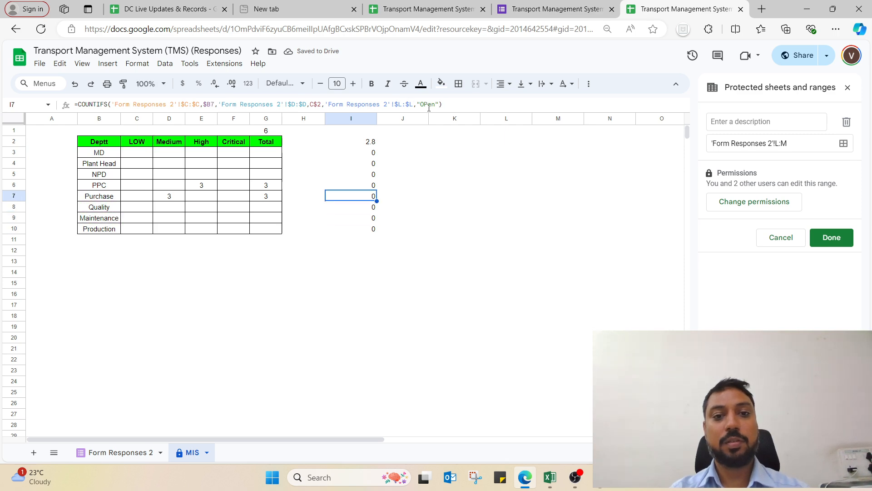
- Correct the status criterion in the I3 formula to "Open"
key("Up")
key("Up")
key("Up")
key("Up")
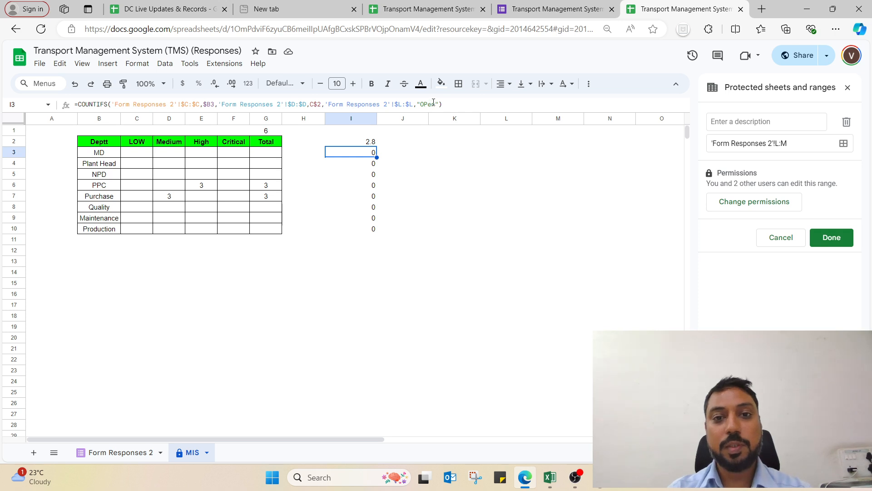
left_click(434, 102)
key("BackSpace")
key("BackSpace")
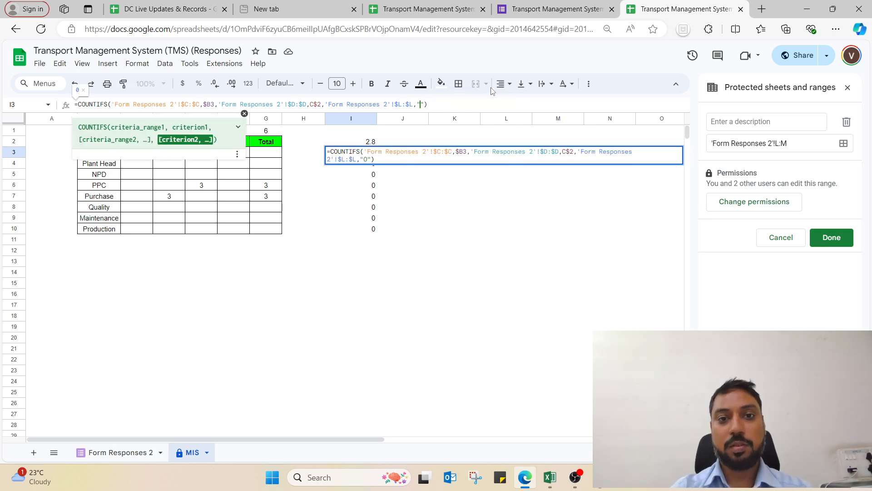
type("pen")
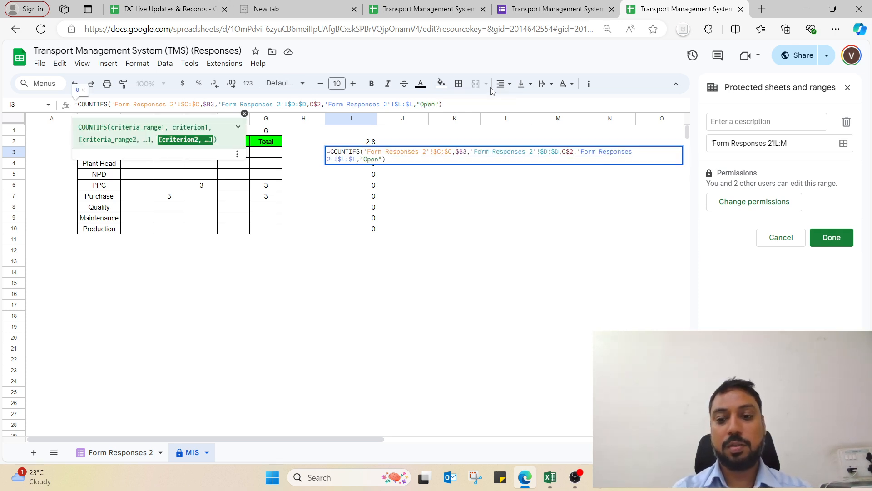
key("Return")
- Copy the corrected COUNTIFS formula with the "Open" criterion from I3 down to I10
key("Up")
key("F2")
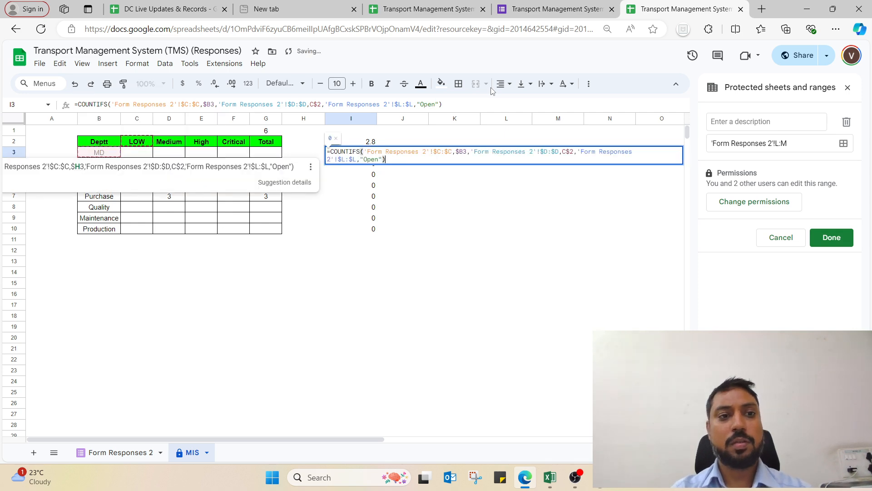
key("Escape")
key("shift+Down")
key("shift+Down")
key("shift+Down")
key("shift+Down")
key("shift+Down")
key("shift+Down")
key("shift+Down")
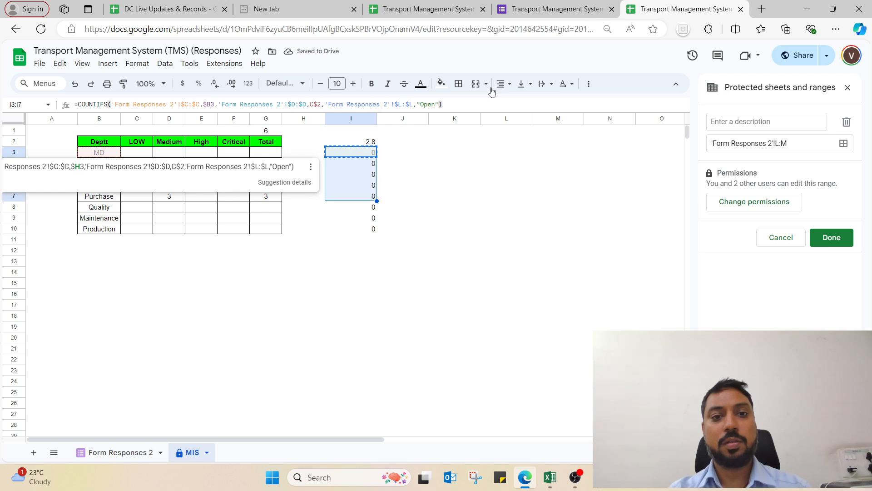
key("ctrl+v")
- Examine the department, priority and status references in each formula from I4 to I10
key("Down")
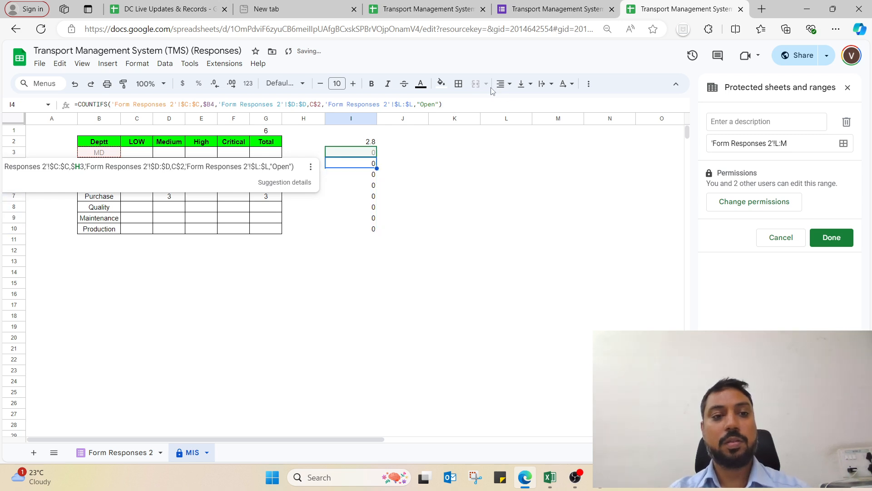
key("F2")
key("Return")
key("F2")
key("Return")
key("F2")
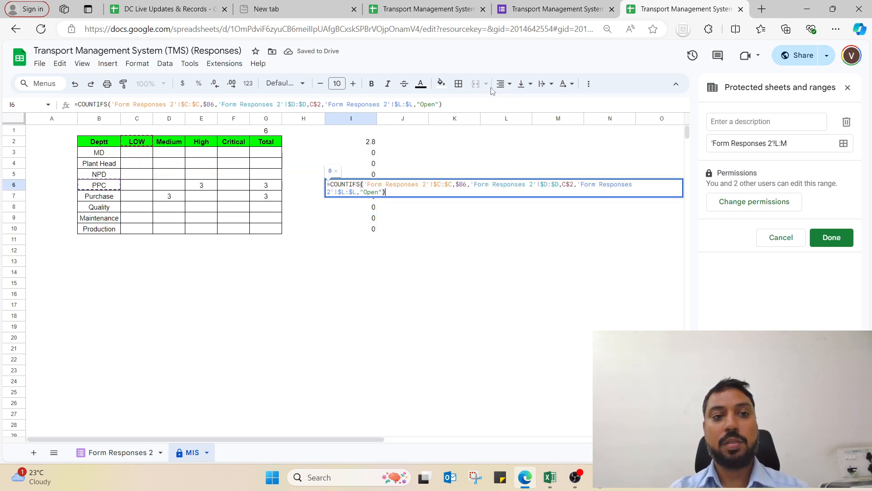
key("Return")
key("F2")
key("Return")
key("F2")
key("Return")
key("F2")
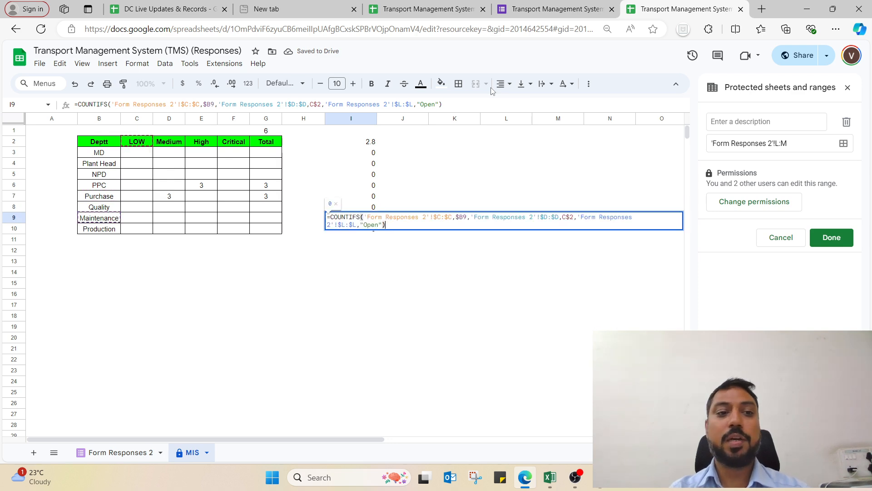
key("Return")
key("F2")
key("Escape")
- Copy the COUNTIFS formulas from I3:I10 into J3:J10 for the Medium priority
key("Up")
key("Up")
key("Up")
key("Up")
key("Up")
key("Up")
key("Up")
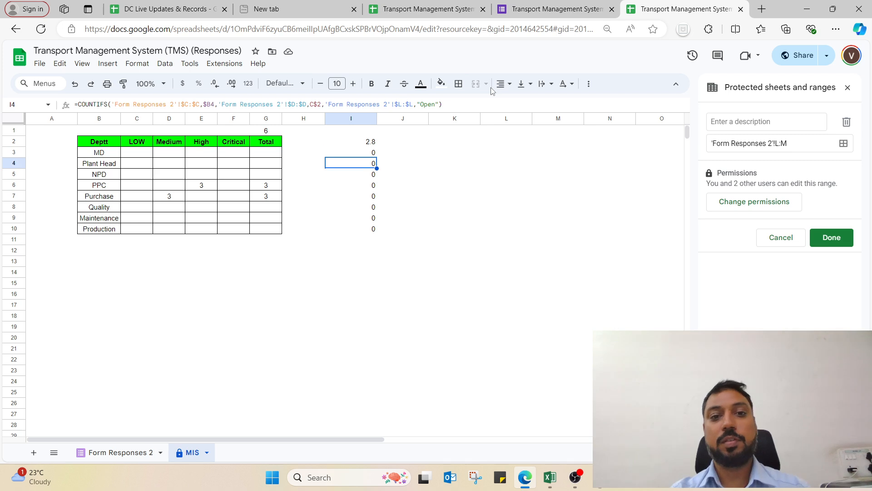
key("shift+Down")
key("shift+Down")
key("shift+Down")
key("shift+Down")
key("shift+Down")
key("shift+Down")
key("shift+Down")
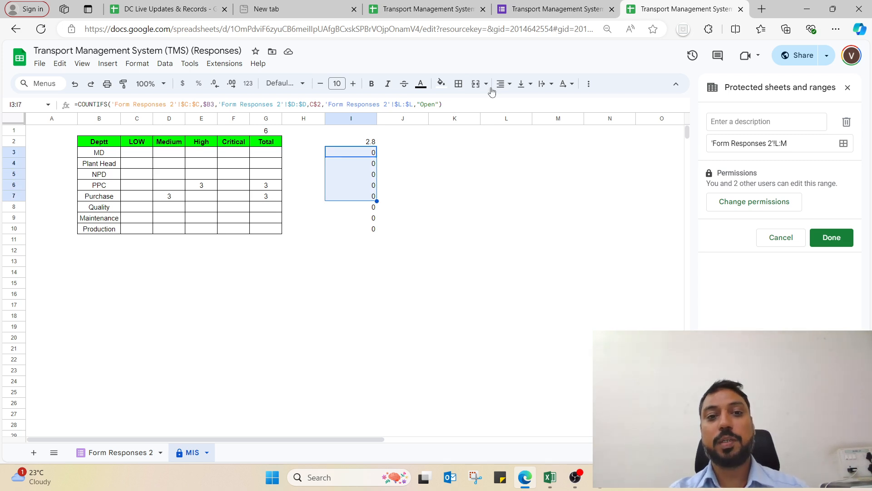
key("ctrl+c")
key("Right")
key("ctrl+v")
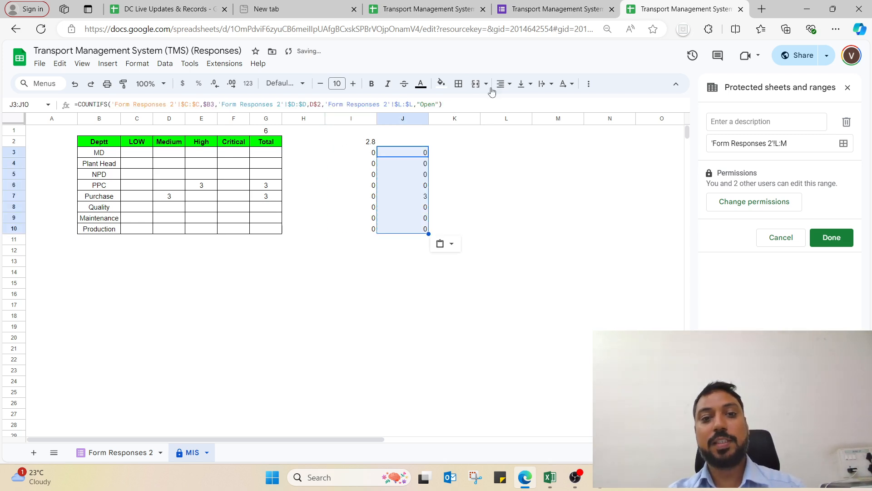
- Examine the references in the Medium priority formulas in column J, especially the Purchase row in J7
key("Down")
key("F2")
key("Escape")
key("Down")
key("F2")
key("Escape")
key("Down")
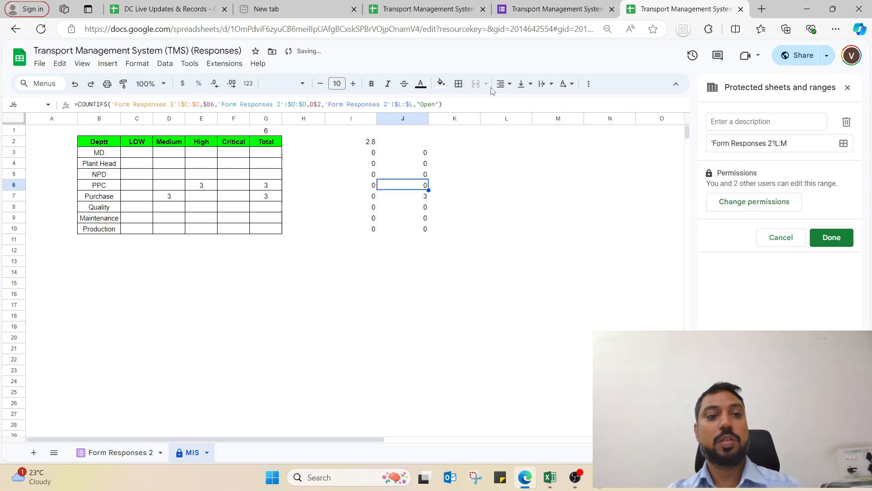
key("F2")
key("Escape")
key("Down")
key("Down")
key("F2")
key("Escape")
key("Up")
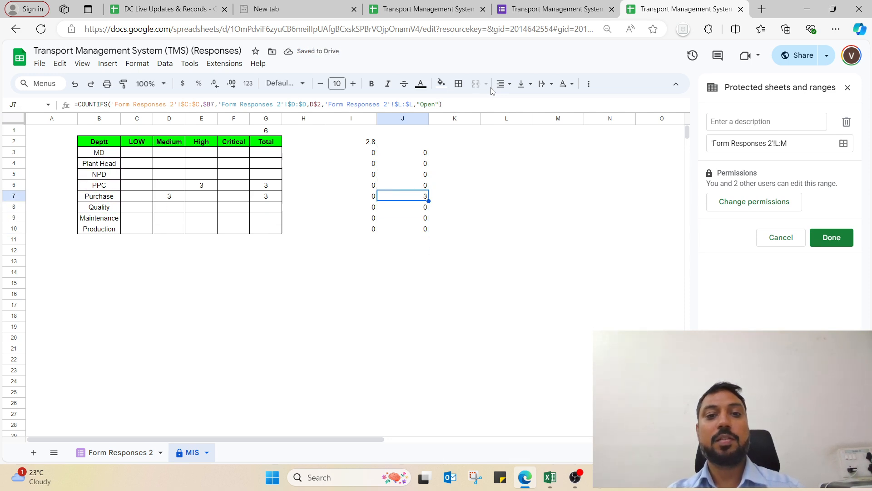
key("F2")
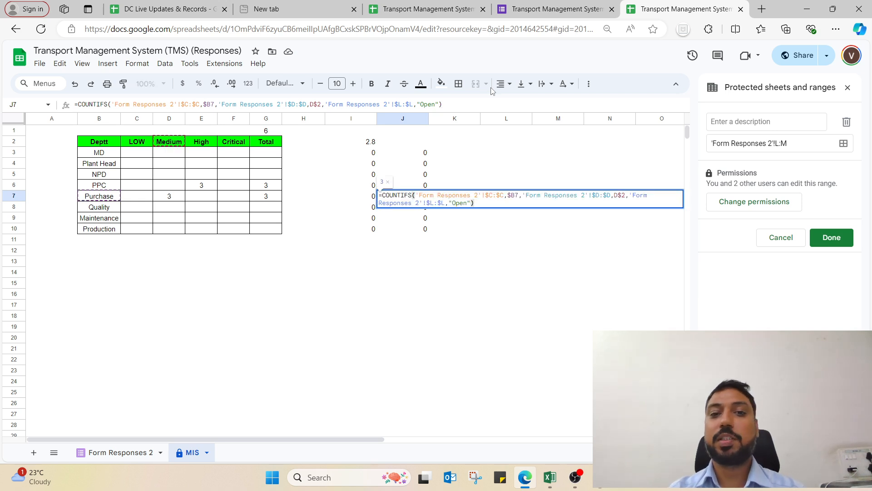
key("Return")
- Copy the COUNTIFS formulas from J3:J10 into K3:K10 for the High priority
key("Up")
key("Up")
key("Up")
key("Up")
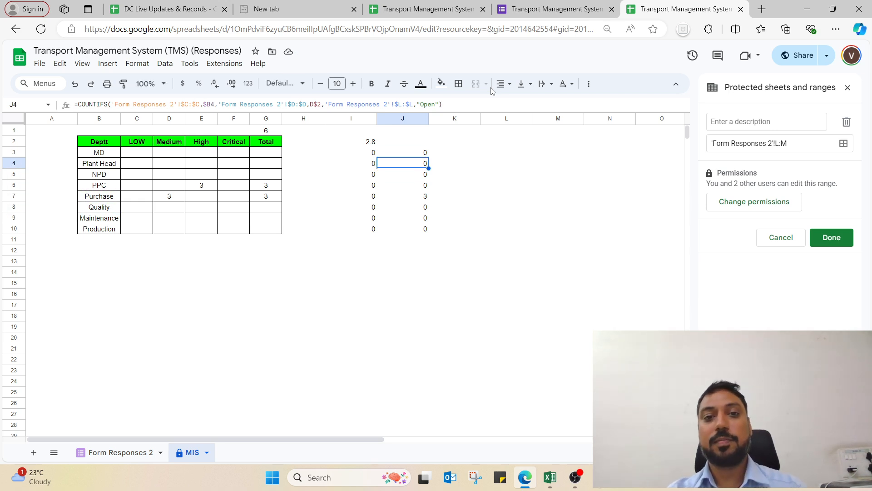
key("Up")
key("shift+Down")
key("shift+Down")
key("shift+Down")
key("shift+Down")
key("shift+Down")
key("shift+Down")
key("shift+Down")
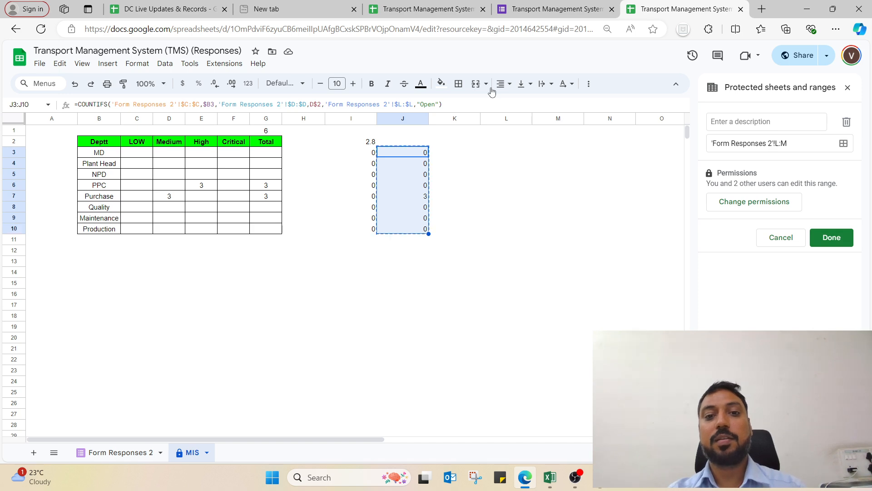
key("Right")
key("ctrl+v")
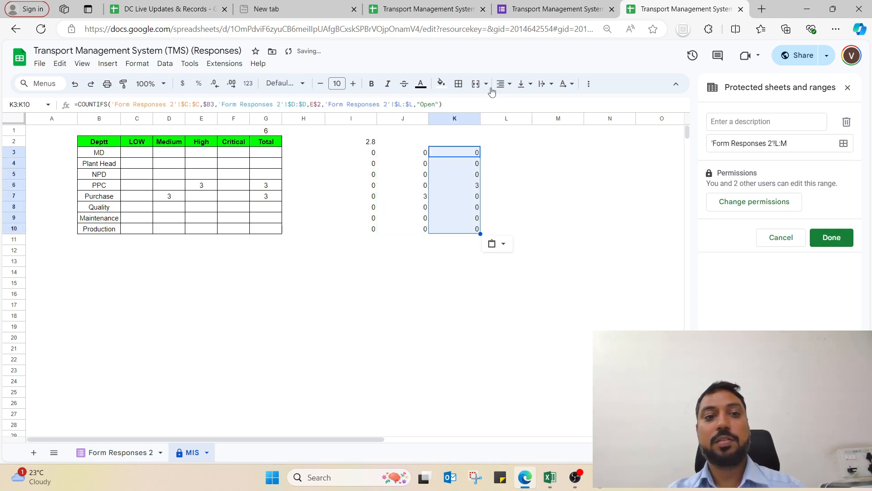
- Examine the references in the High priority formulas in column K, especially the PPC row in K6
key("Down")
key("F2")
key("Return")
key("Down")
key("Down")
key("Down")
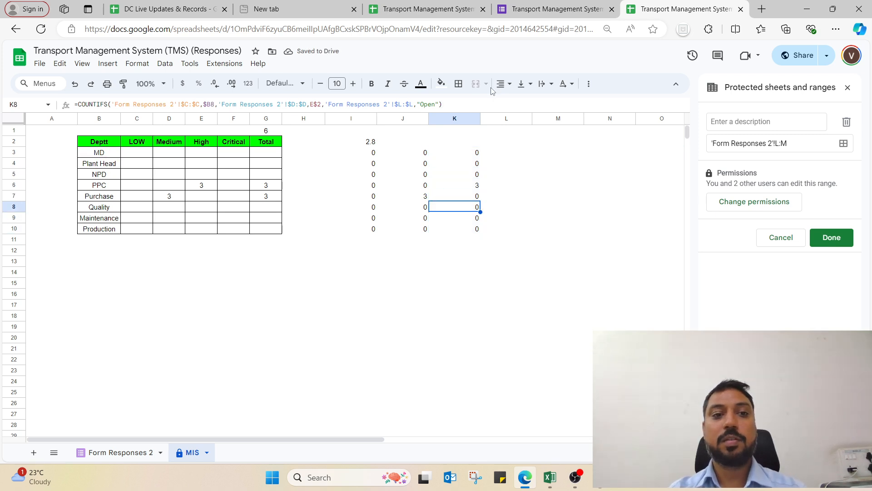
key("F2")
key("Escape")
key("Up")
key("Up")
key("F2")
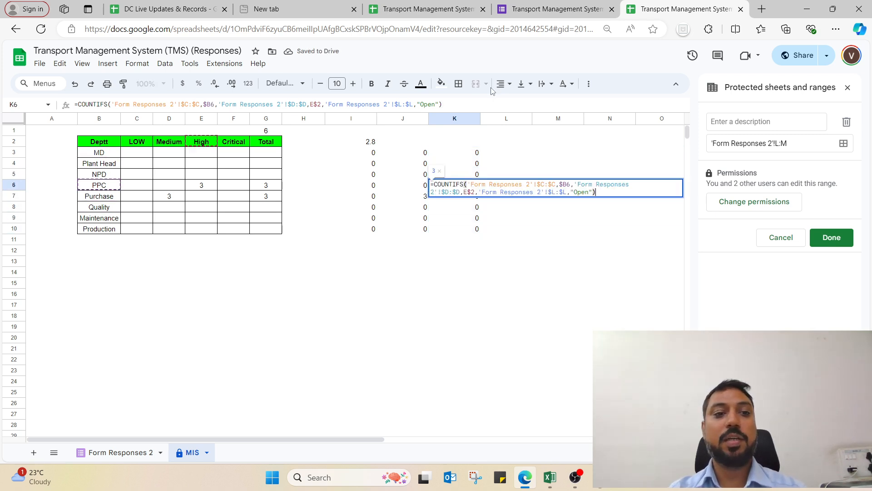
key("Escape")
key("F2")
key("Escape")
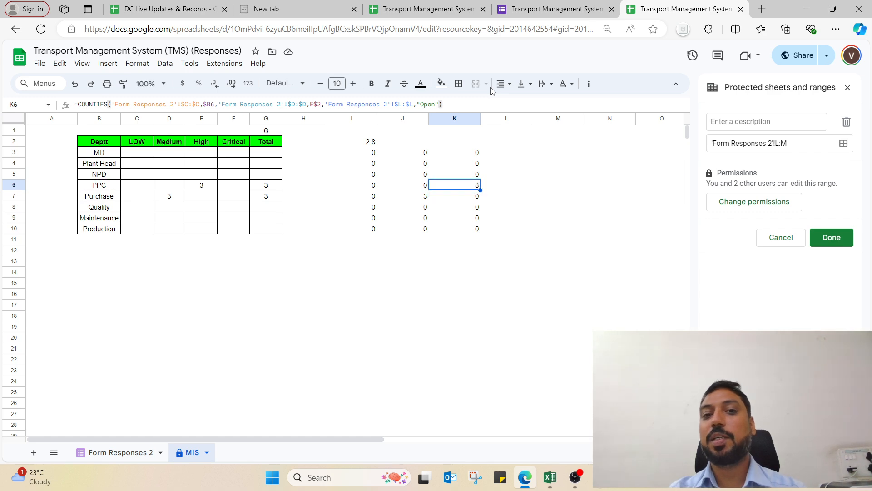
- Copy the COUNTIFS formulas in K3:K10 and select L3 as the destination
key("Up")
key("Up")
key("Up")
key("shift+Down")
key("shift+Down")
key("shift+Down")
key("shift+Down")
key("shift+Down")
key("shift+Down")
key("shift+Down")
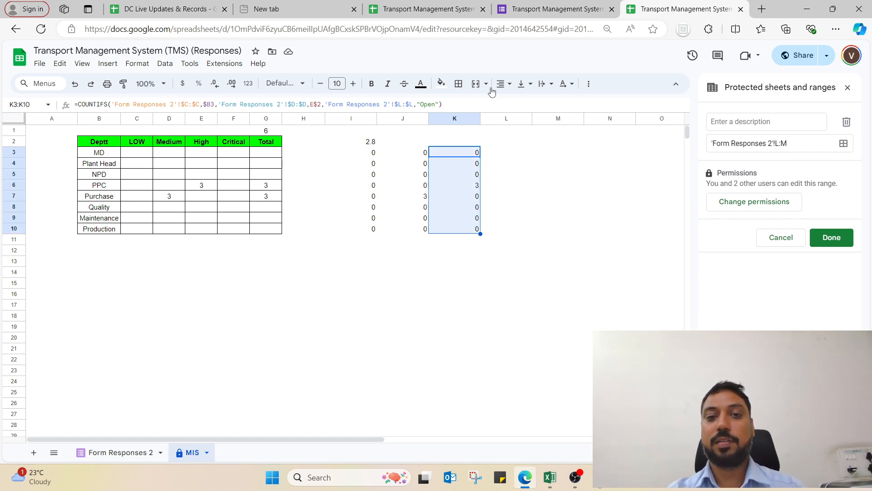
key("Right")
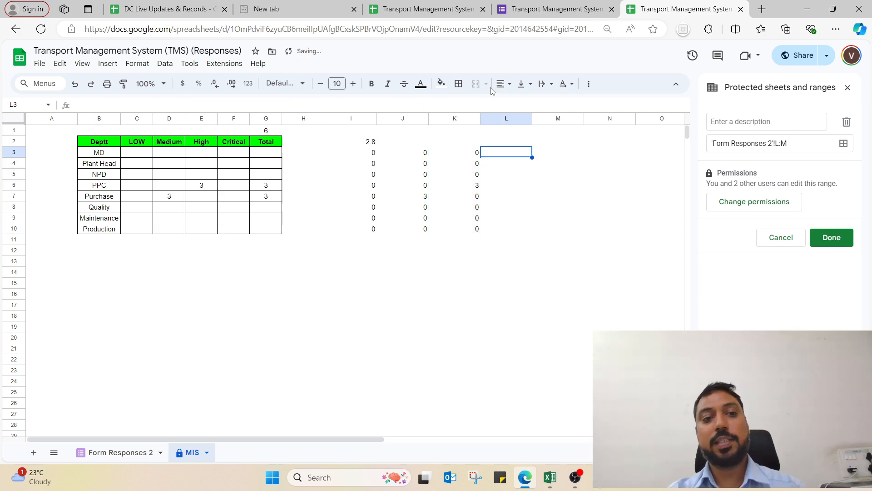
- Return to the Form Responses 2 sheet and cancel editing the protected range 'Form Responses 2'!L:M
left_click(122, 454)
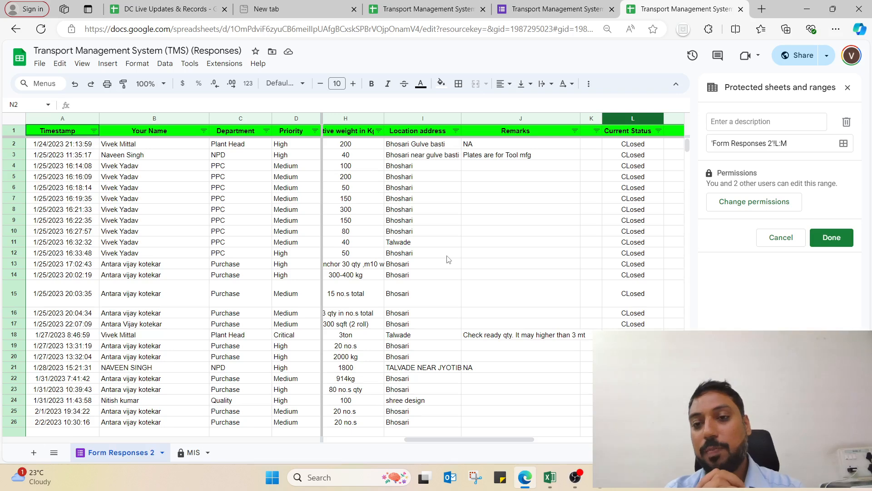
left_click(780, 238)
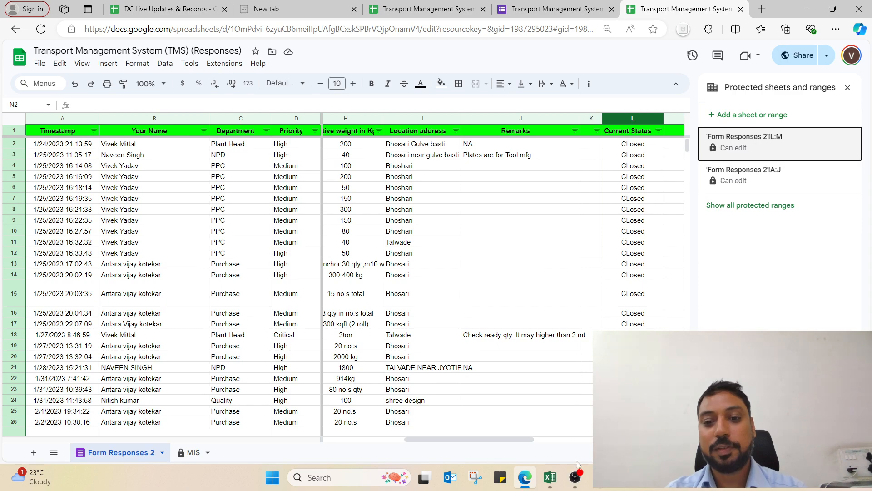
left_click(575, 477)
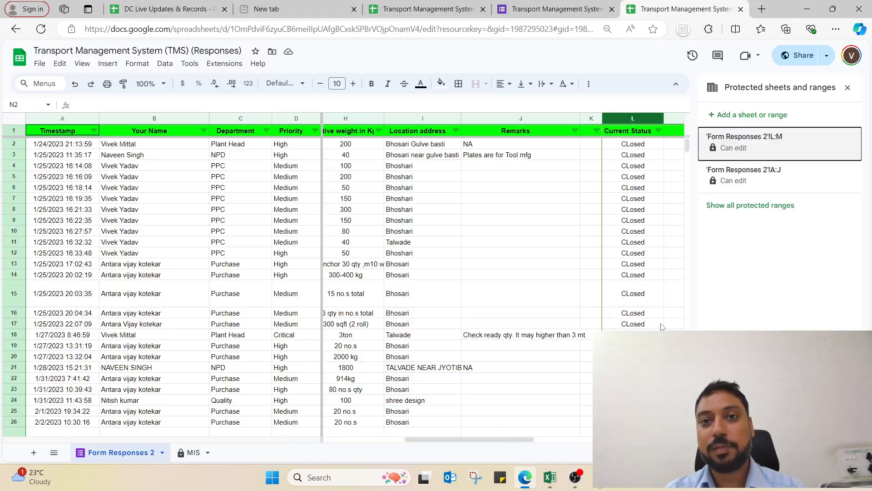